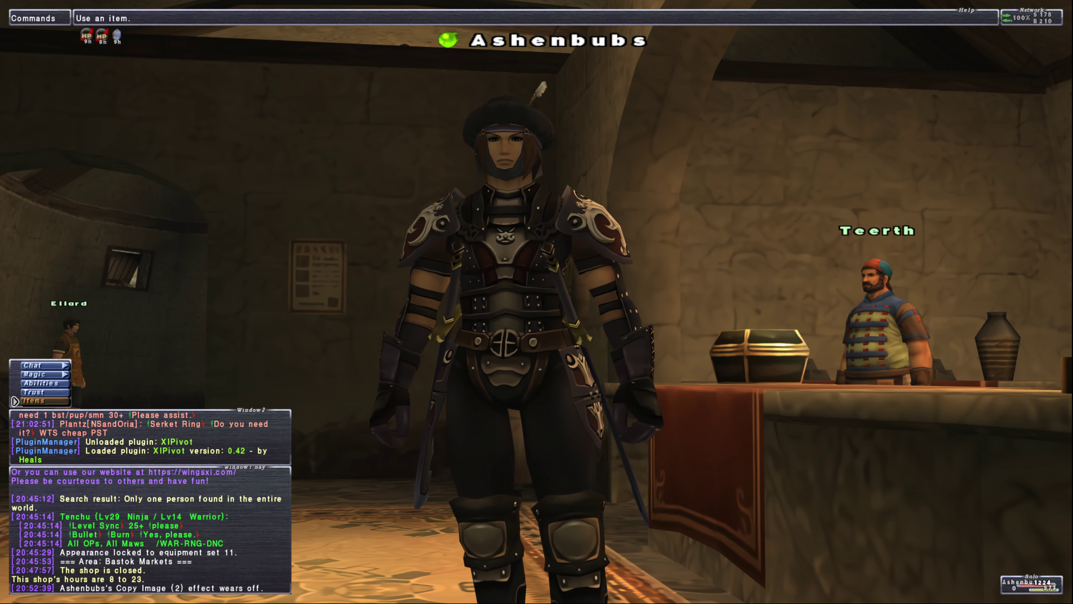
Switch to the Ashita launcher, check the XIPivot entry in the plugin list, and return to the game
key("alt+Tab")
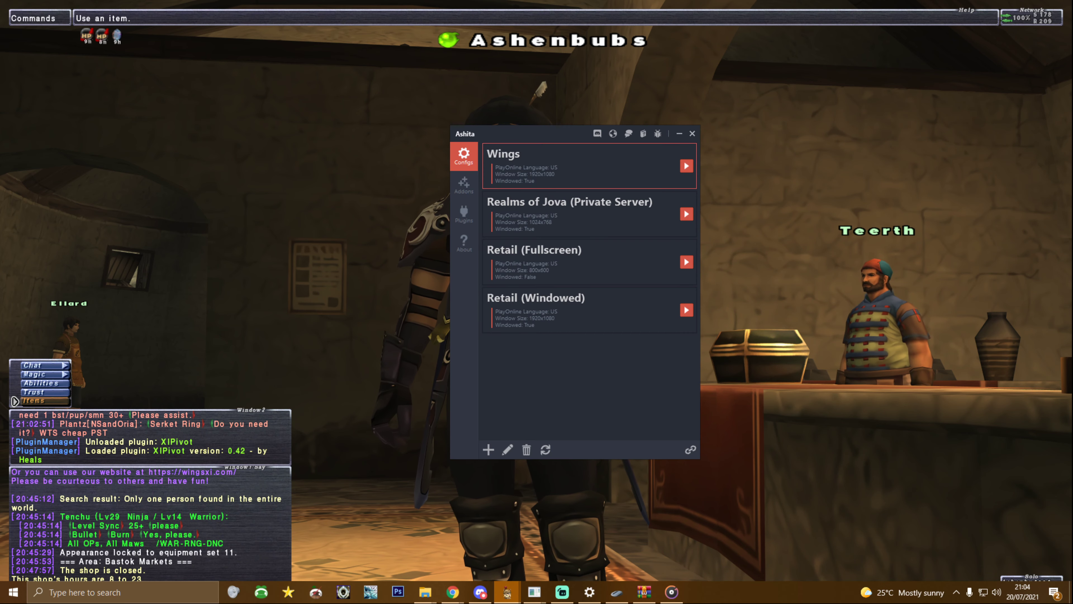
left_click_drag(533, 132, 734, 127)
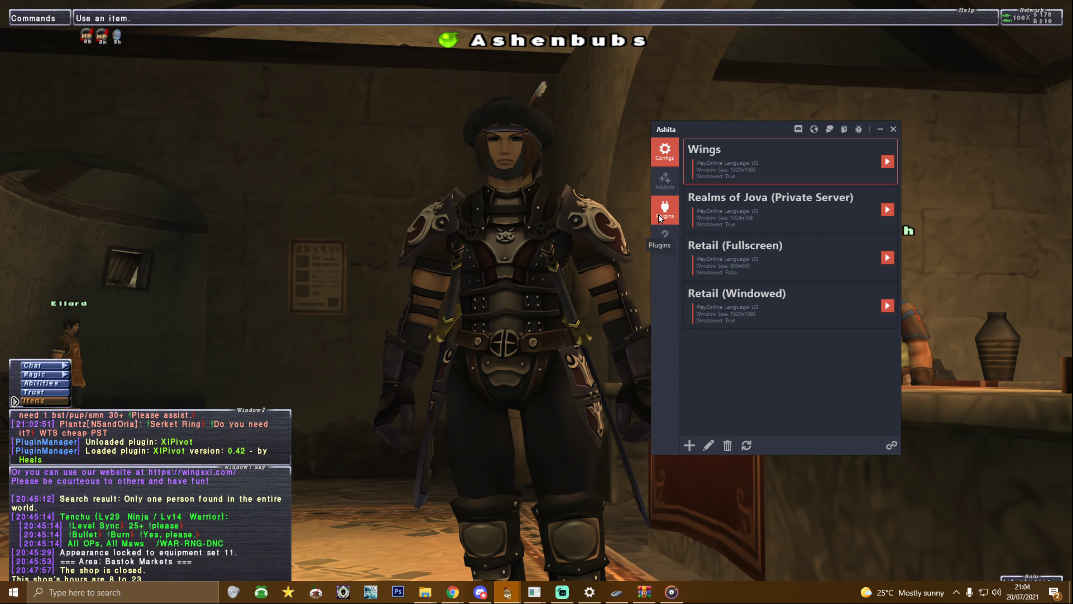
left_click(673, 207)
scroll(780, 196, "down", 1)
scroll(780, 196, "down", 18)
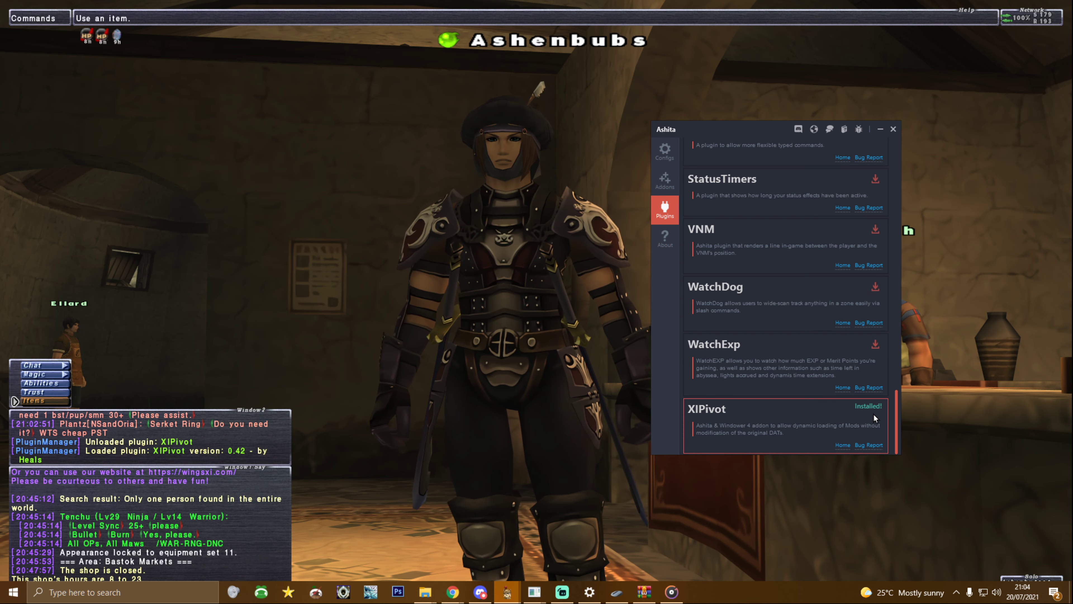
left_click(951, 439)
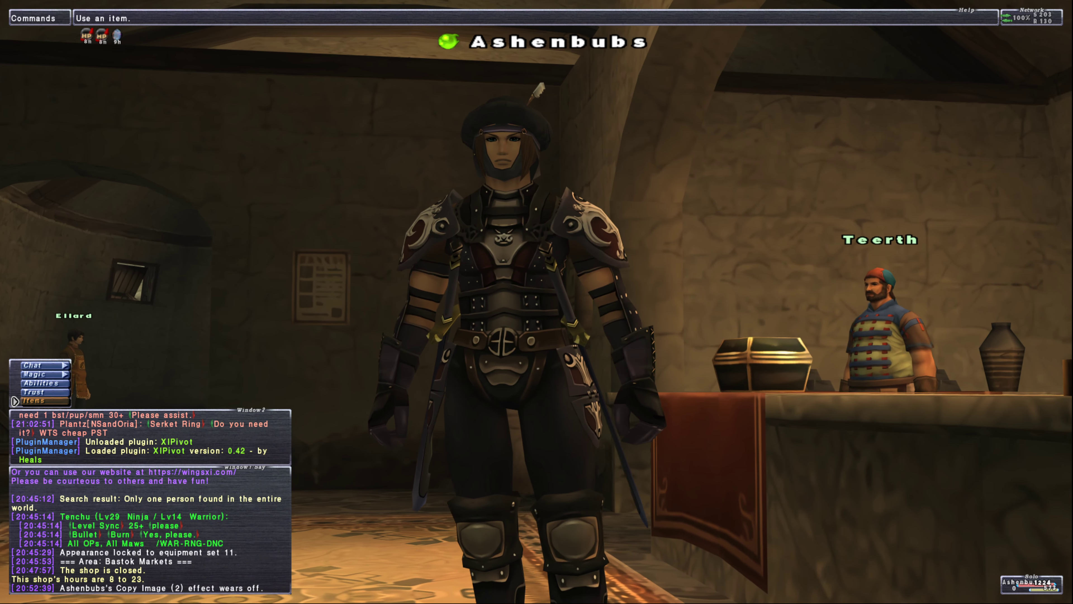
Unload the XIPivot plugin in the game with the command /unload xipivot
type("/unload xipiv")
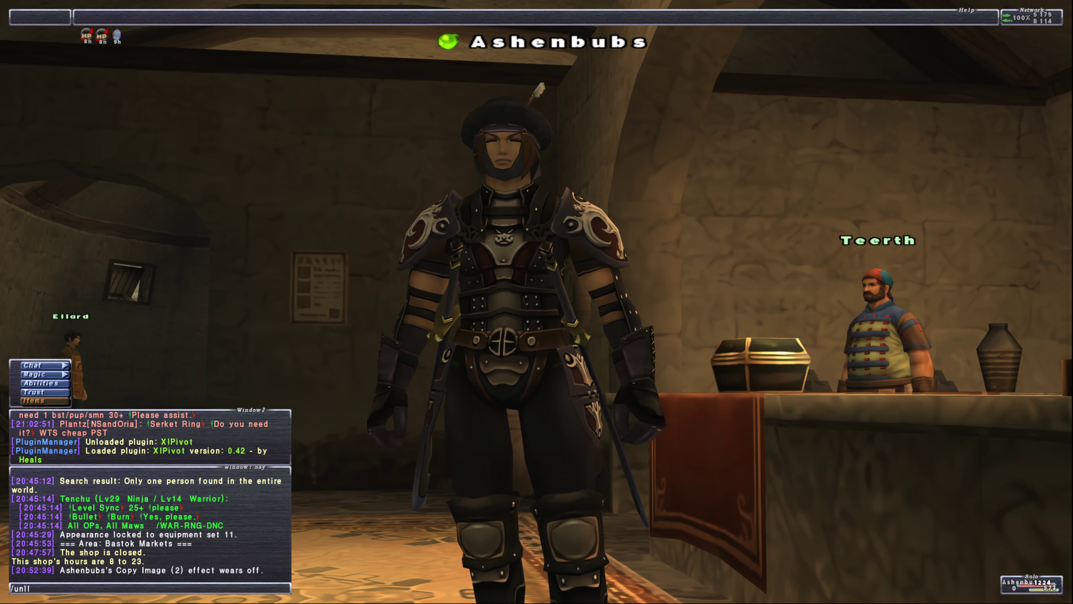
type("ot")
key("Return")
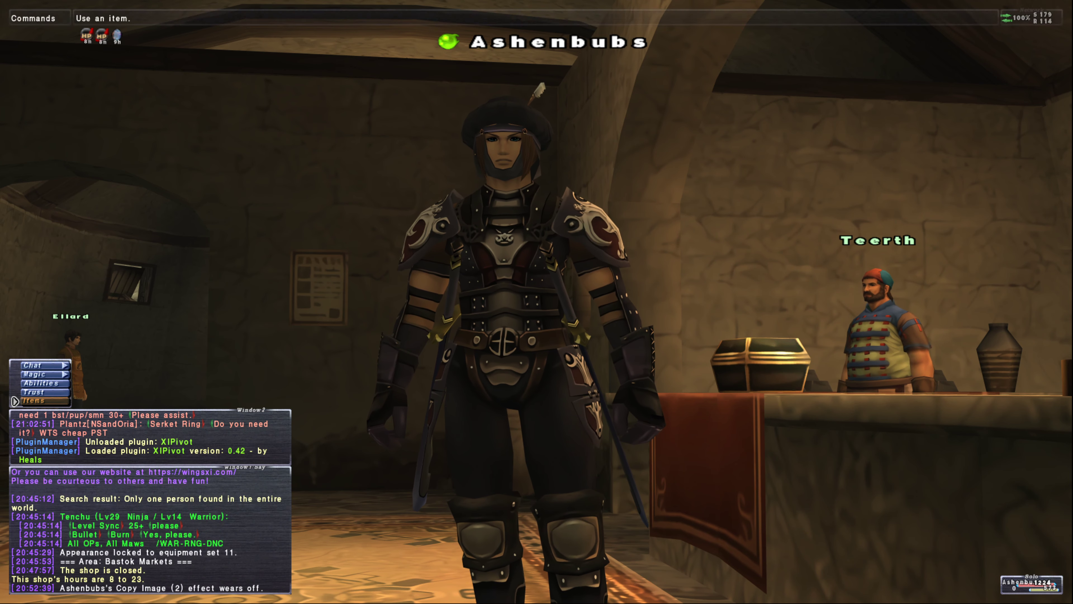
Load the plugin with /load xipivot and bring up its XIPivot Setup window with /pivot
type("/")
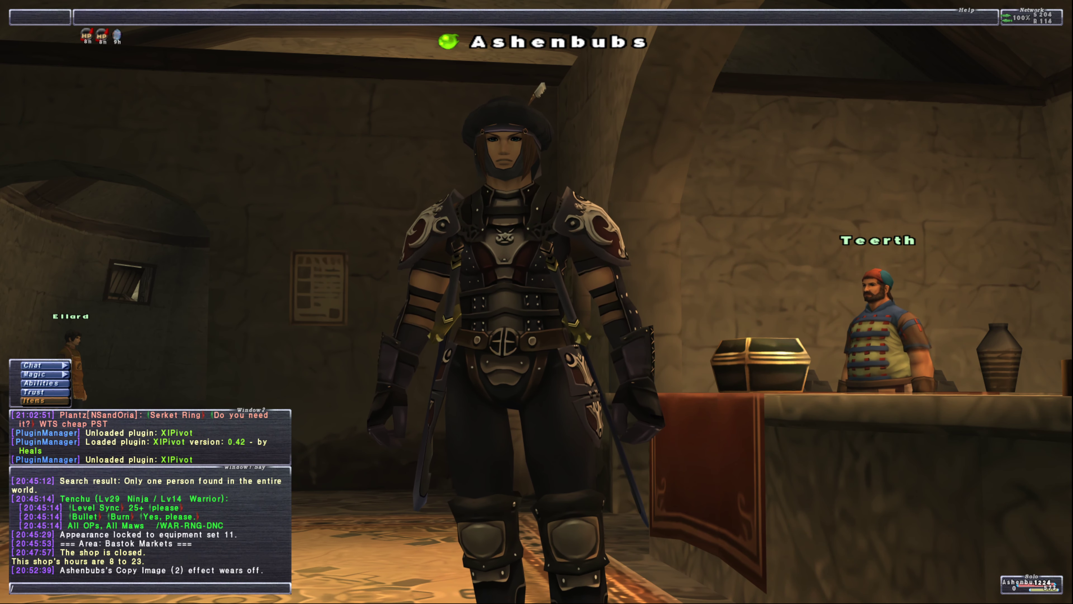
type("load lxipivot")
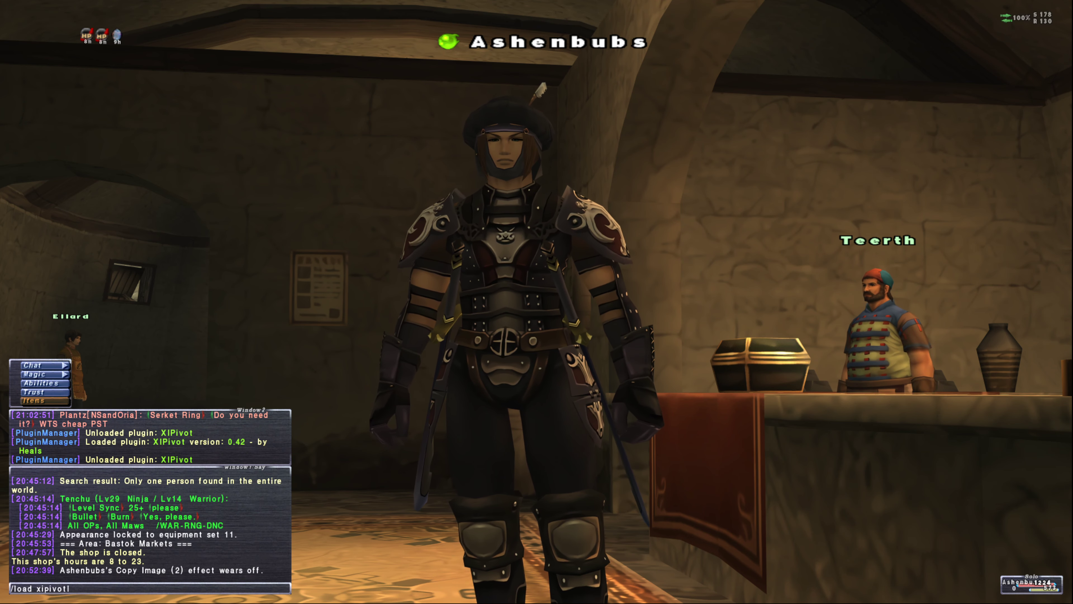
key("Return")
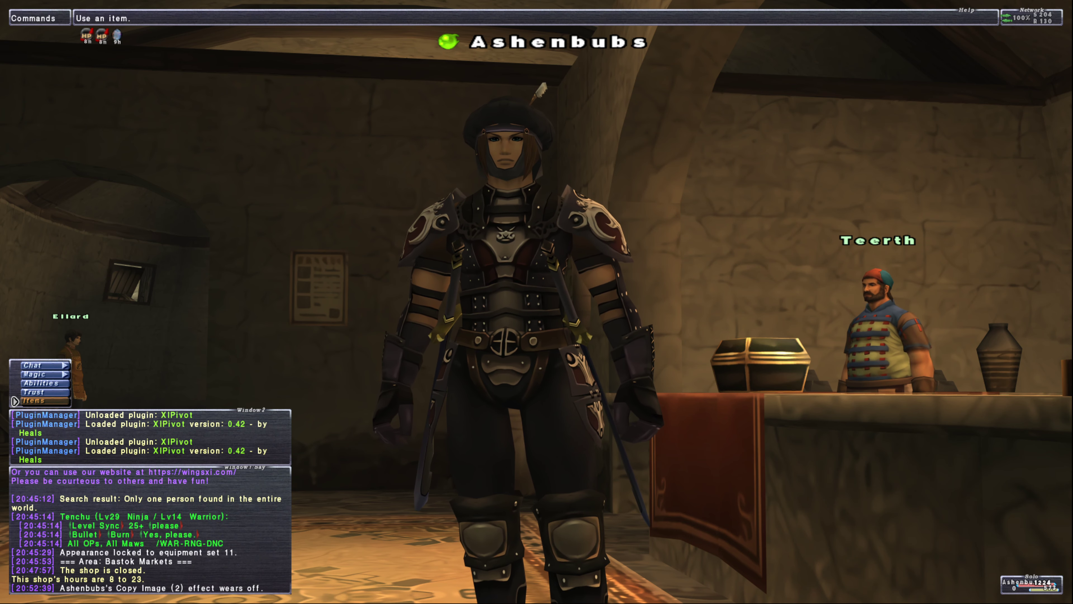
type("/pivot")
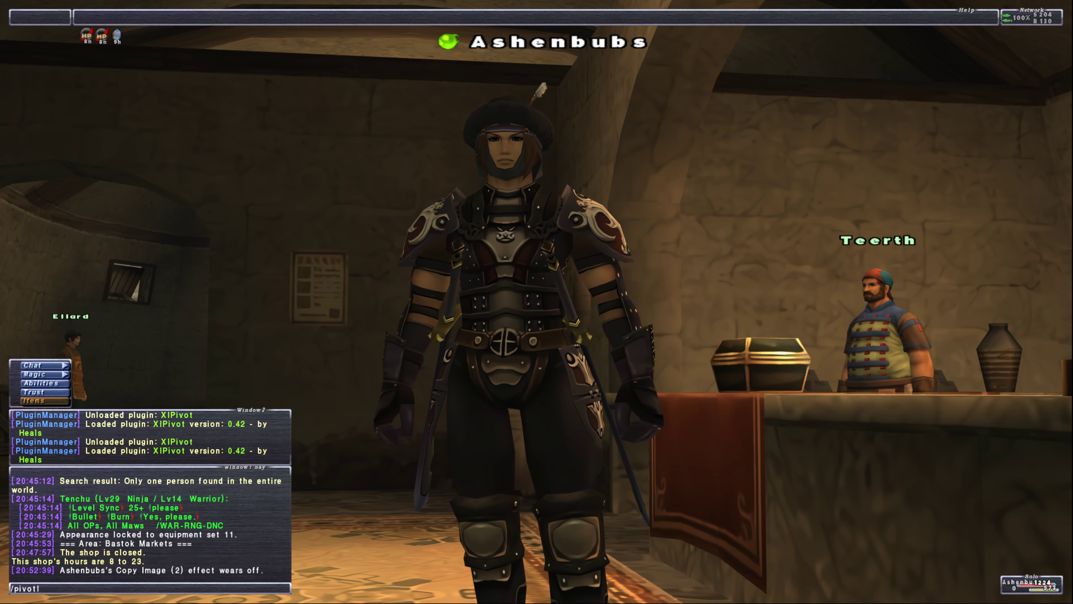
key("Return")
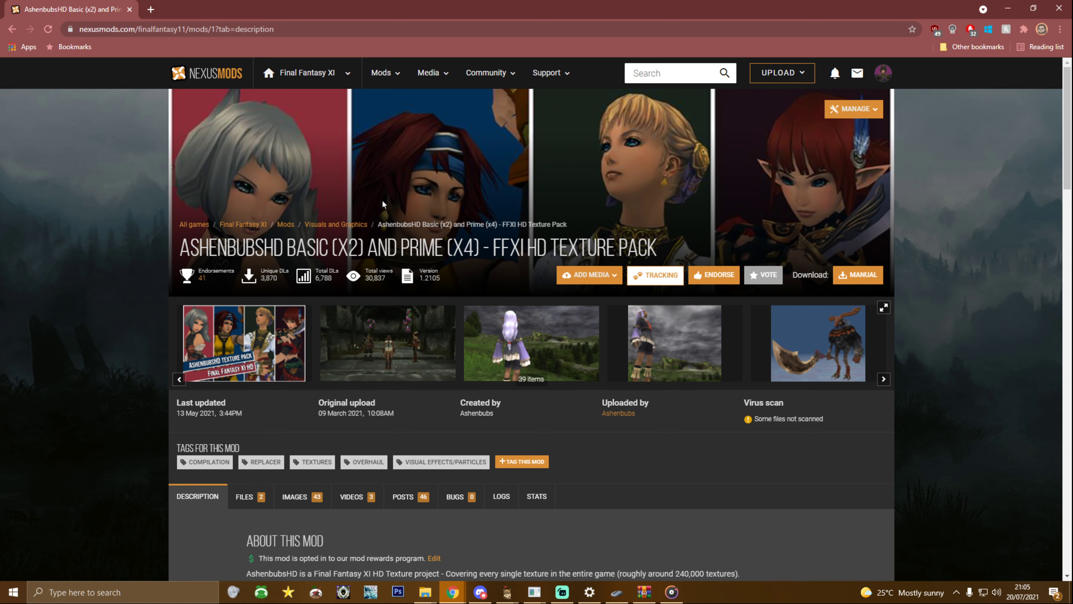
Review the AshenbubsHD Basic and Prime main files on the Nexus Mods page, then minimize the browser
scroll(316, 271, "down", 3)
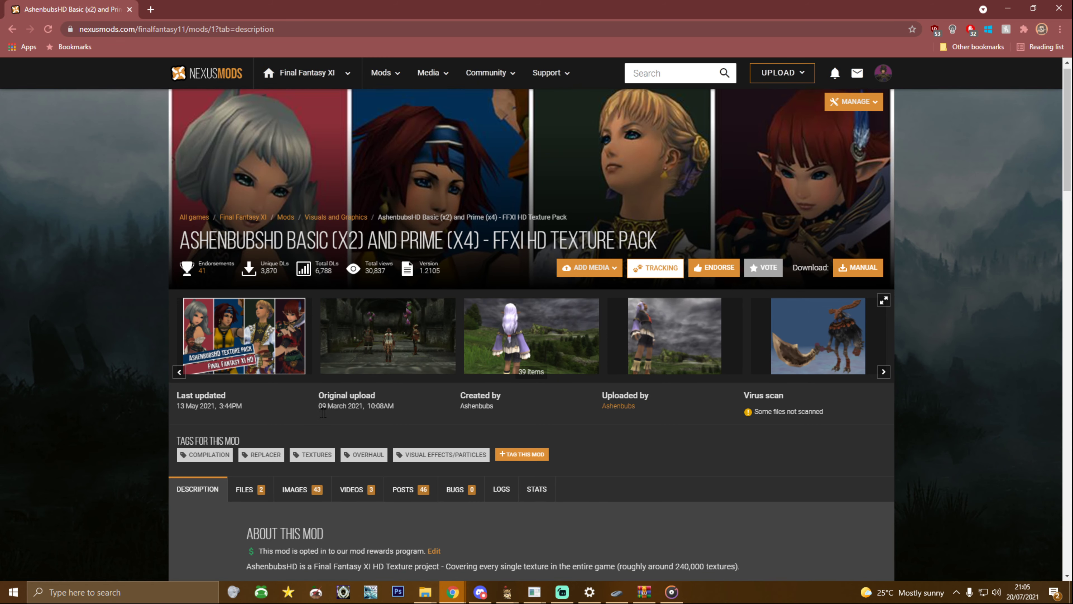
left_click(249, 385)
scroll(249, 385, "down", 6)
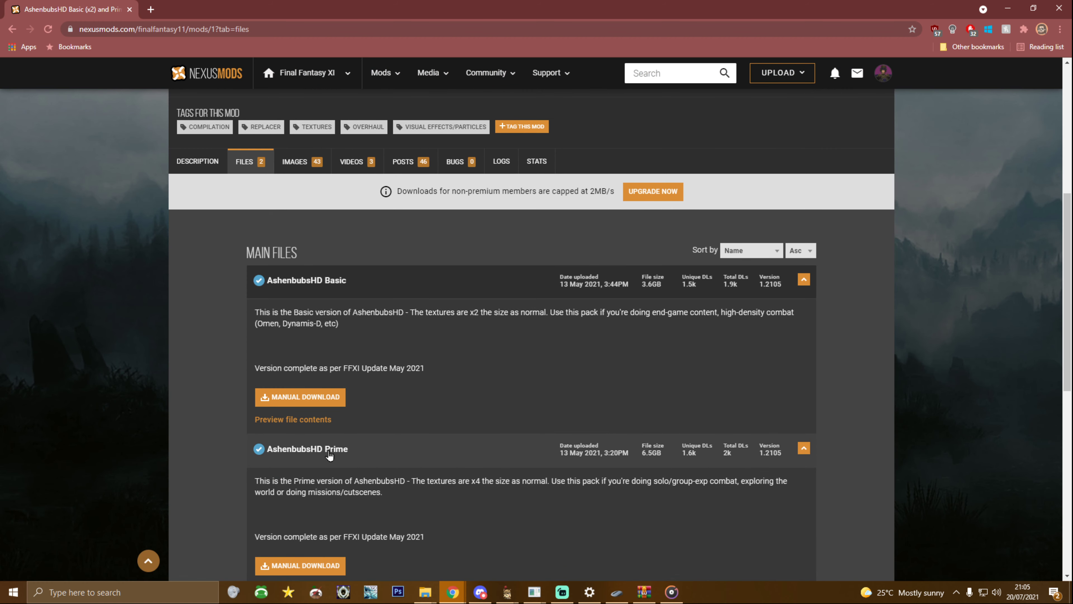
scroll(447, 160, "down", 4)
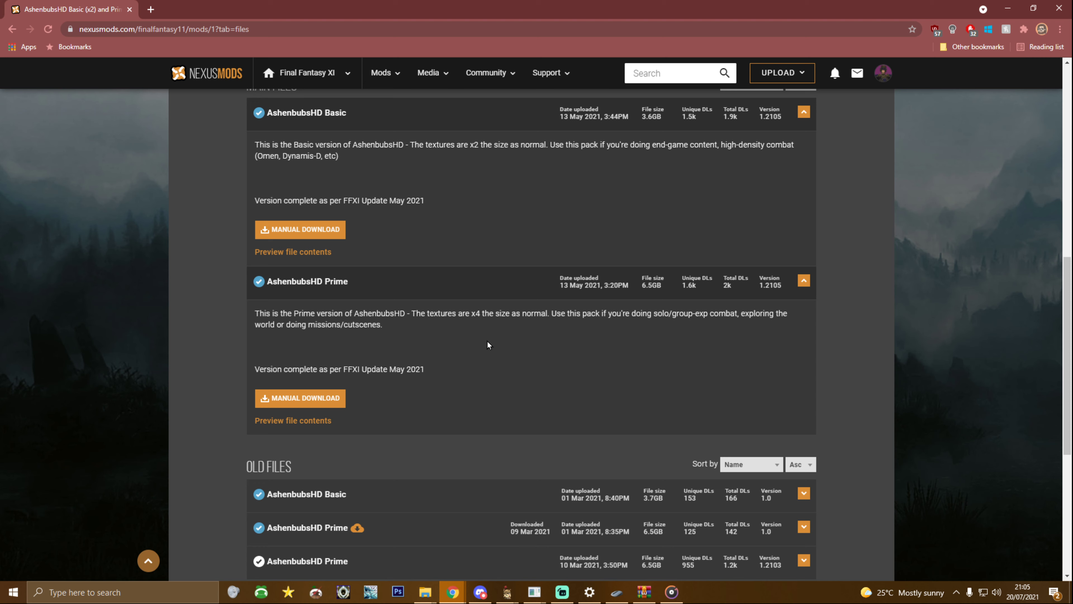
left_click_drag(441, 361, 348, 309)
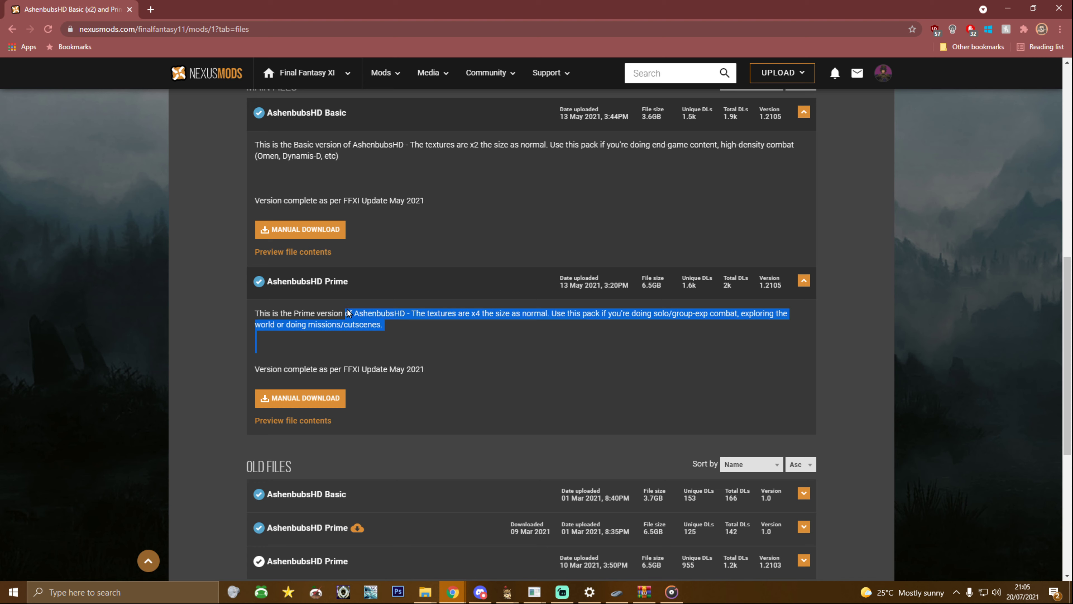
left_click(438, 368)
left_click_drag(442, 339, 274, 304)
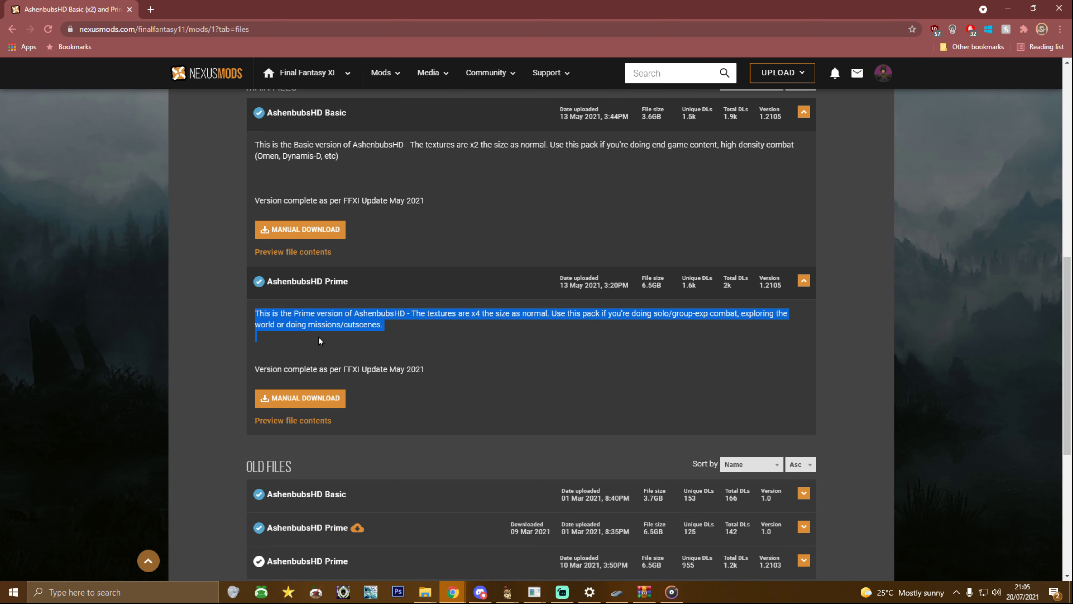
left_click(395, 287)
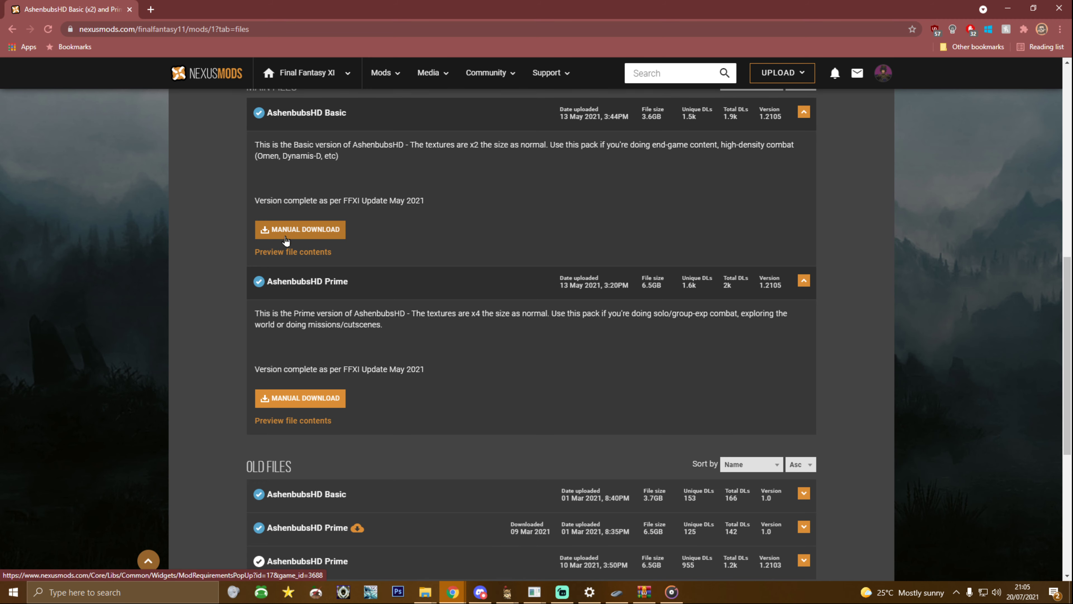
left_click(1009, 10)
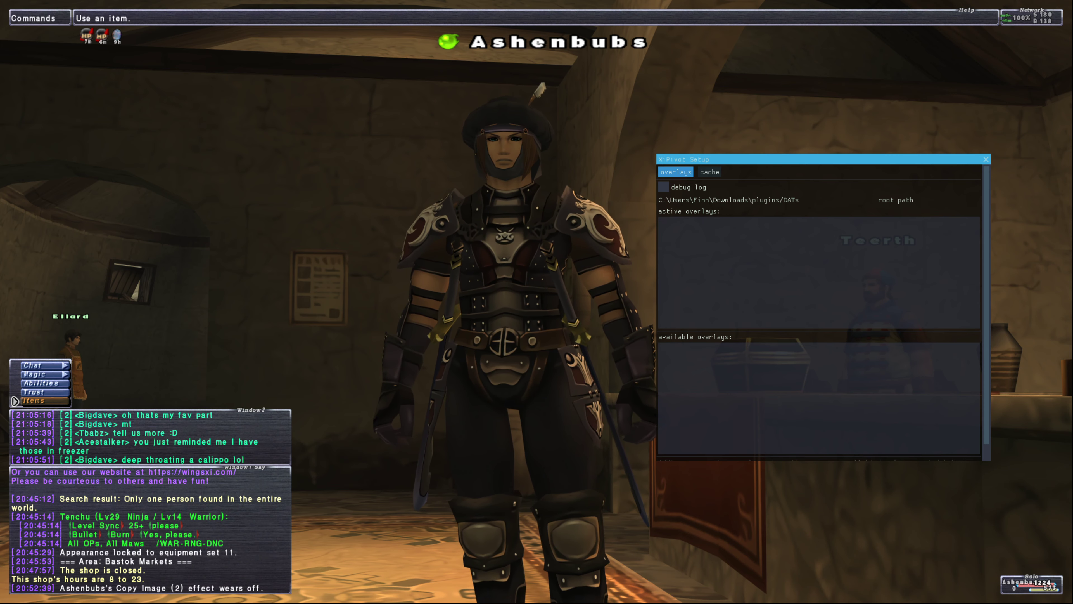
Switch to the AshenbubsHD-Basic.rar archive in WinRAR, inspect the ROM folders inside AshenbubsHD-Basic, and return to the archive's top level
key("alt+Tab")
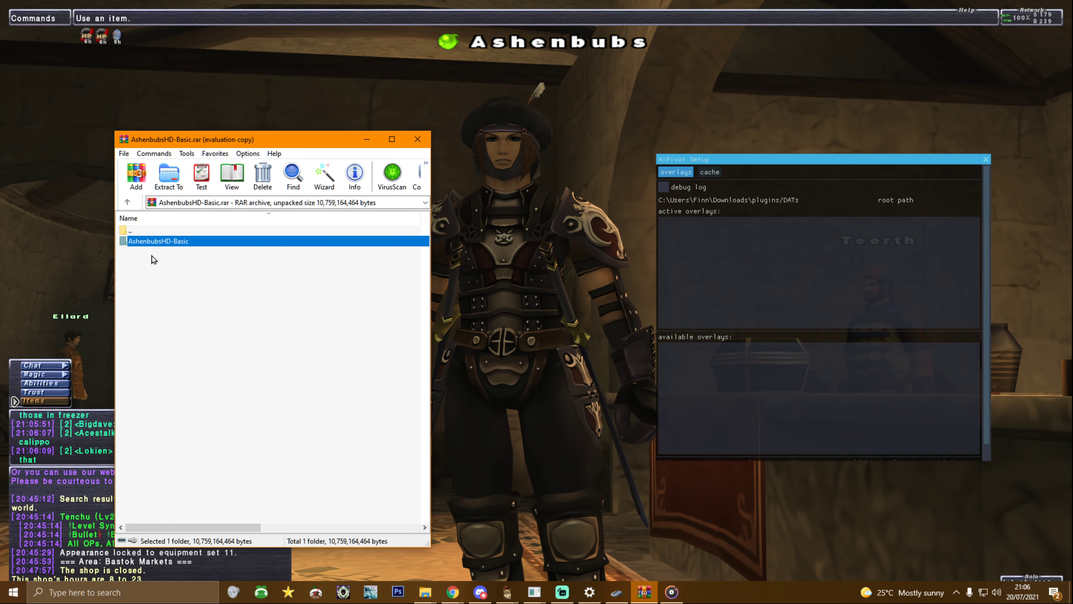
double_click(185, 241)
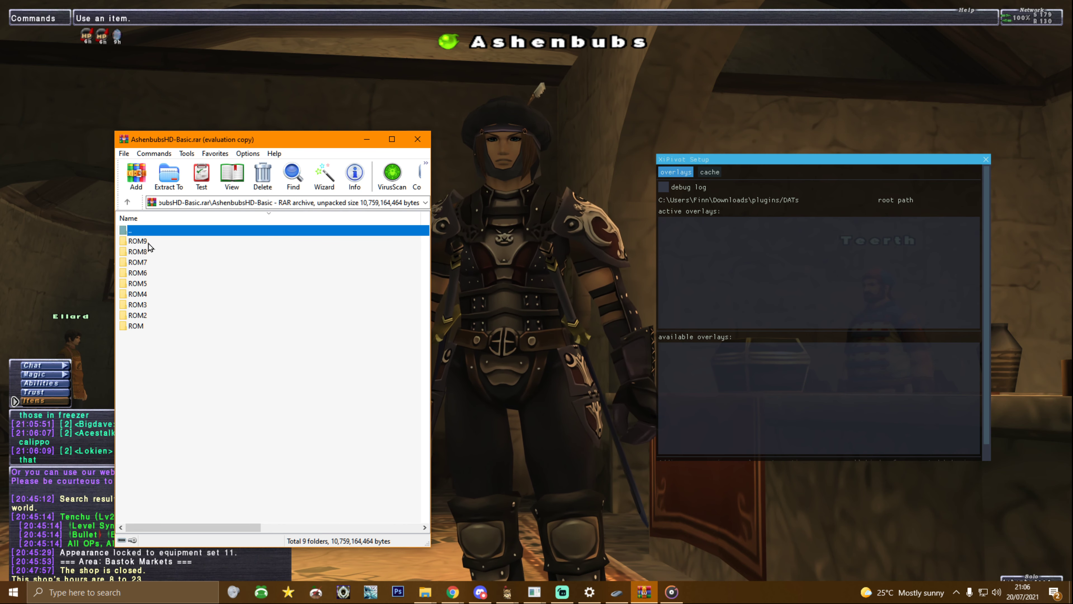
left_click(155, 325)
left_click(154, 317)
left_click(154, 305)
left_click(153, 294)
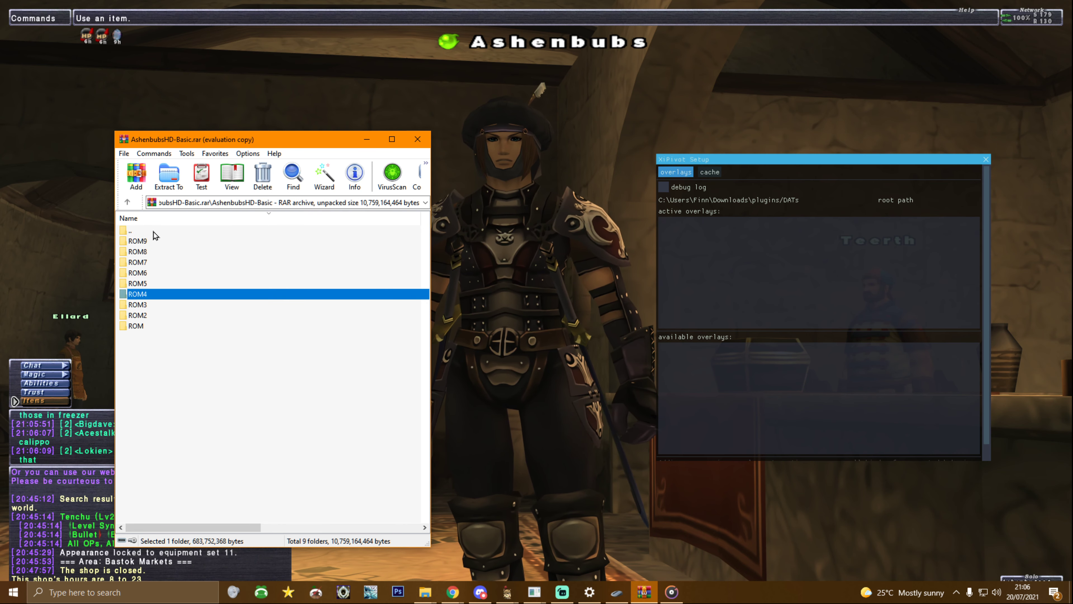
left_click(153, 232)
double_click(154, 233)
left_click(164, 250)
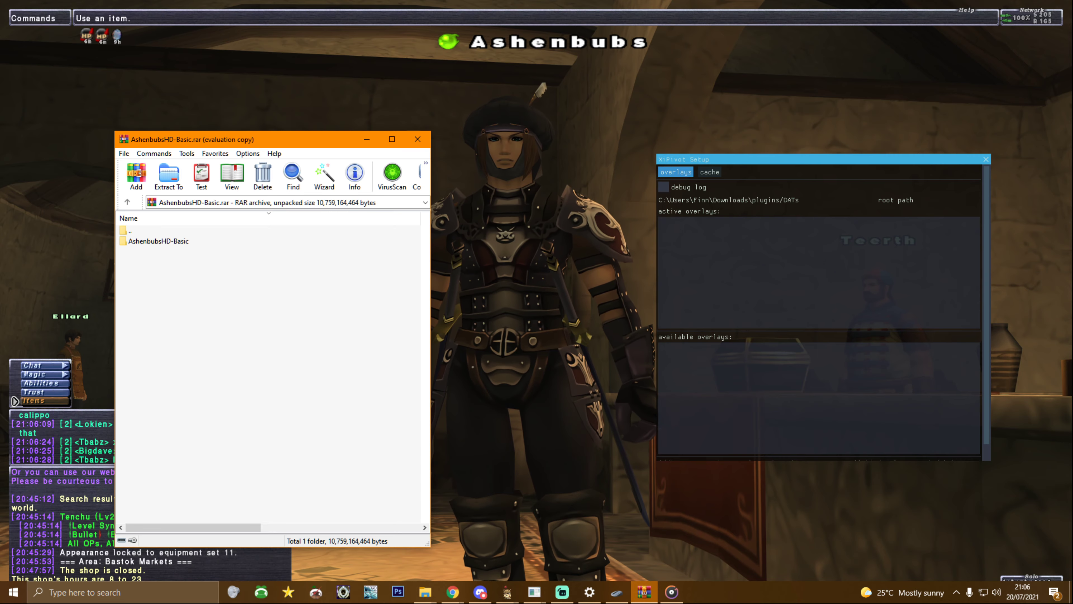
Switch to File Explorer and open the DATs folder inside plugins, keeping the archive's AshenbubsHD-Basic folder in view
key("alt+Tab")
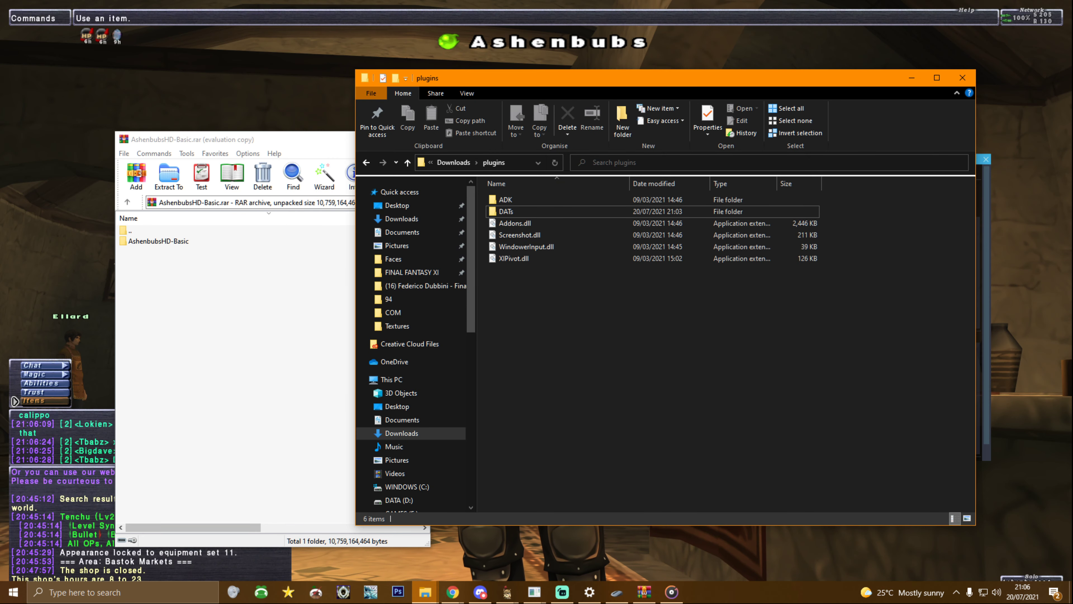
left_click_drag(622, 92, 518, 371)
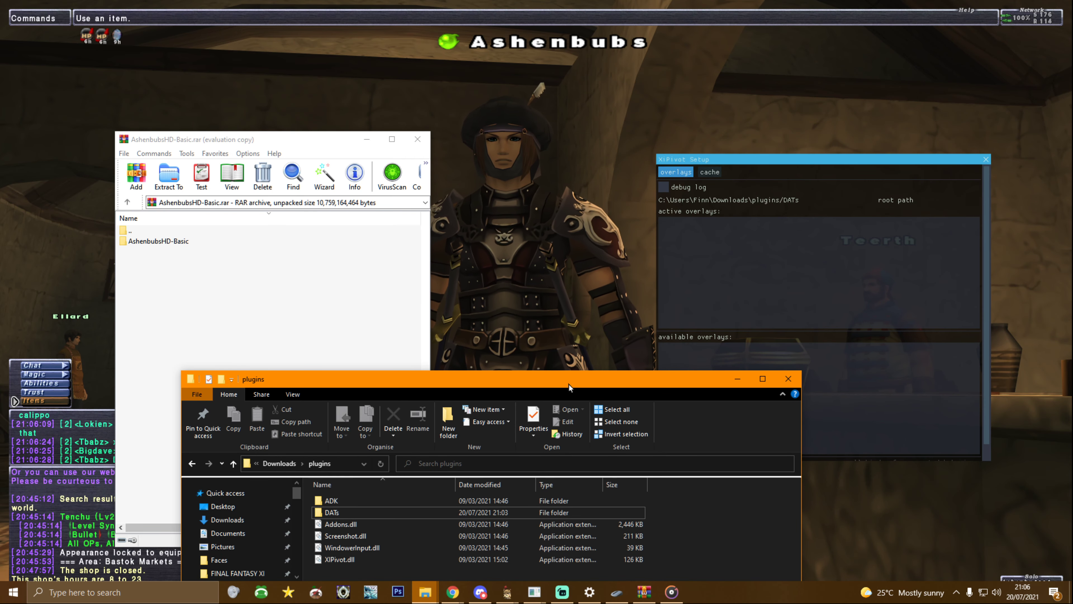
double_click(363, 512)
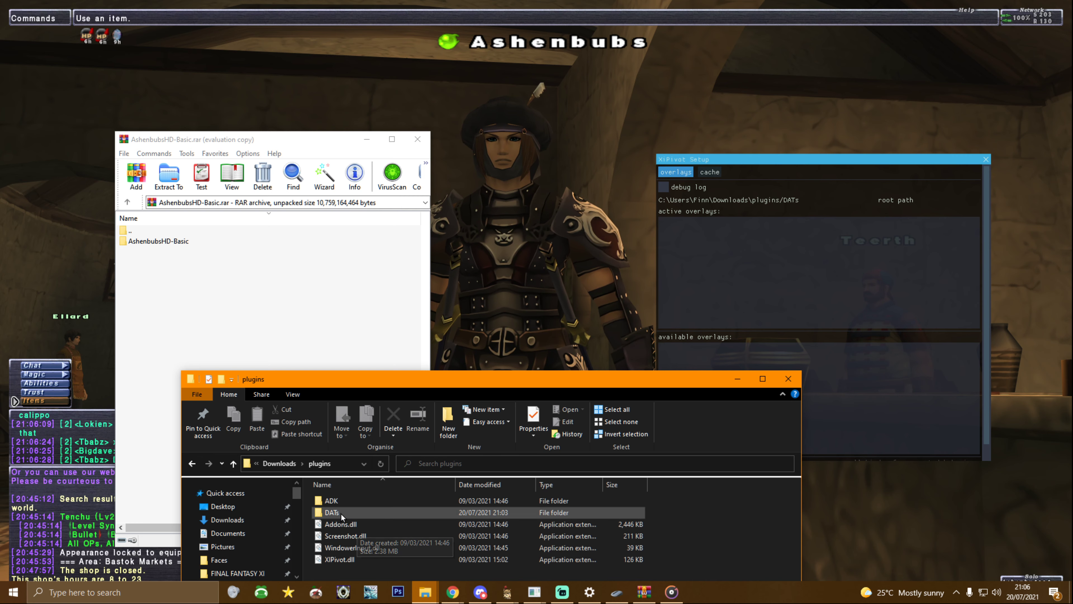
left_click_drag(422, 379, 389, 293)
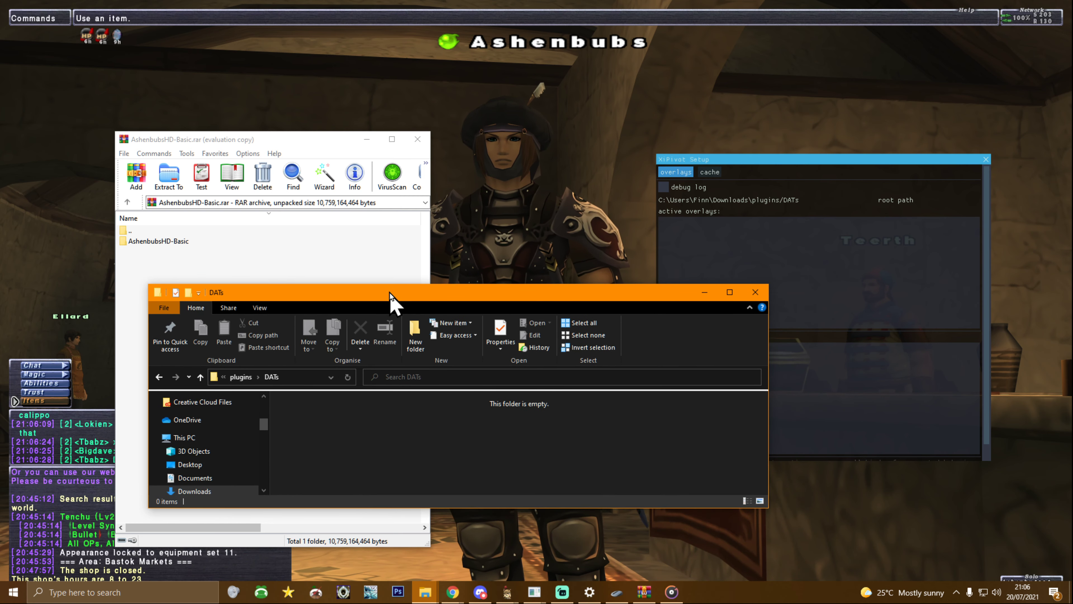
Extract the AshenbubsHD-Basic folder from the archive into the DATs folder, then minimize the windows to return to the game
left_click_drag(160, 244, 173, 249)
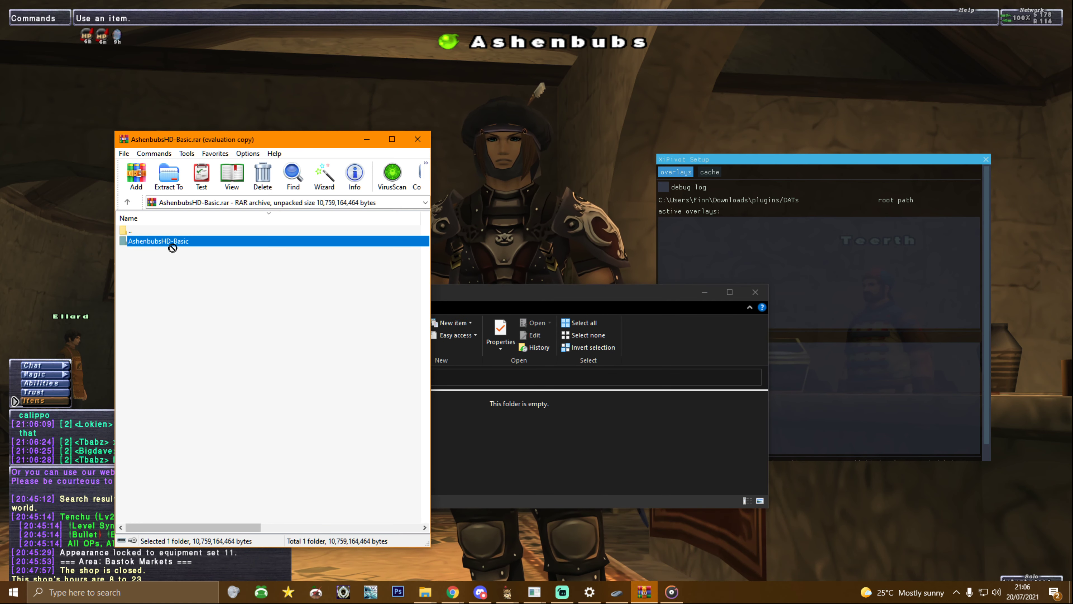
left_click_drag(512, 463, 511, 462)
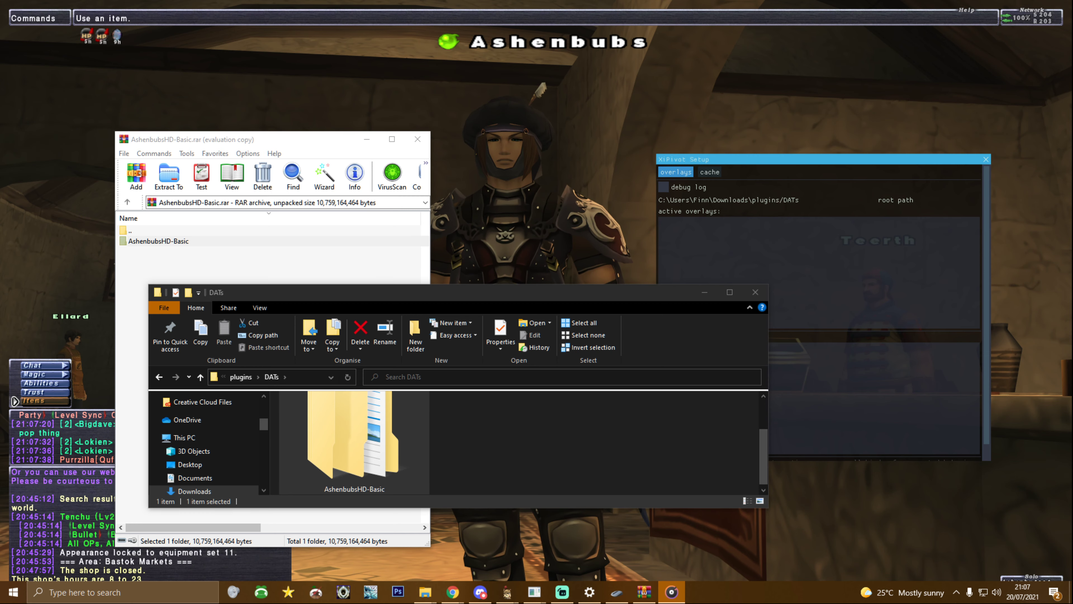
left_click(486, 458)
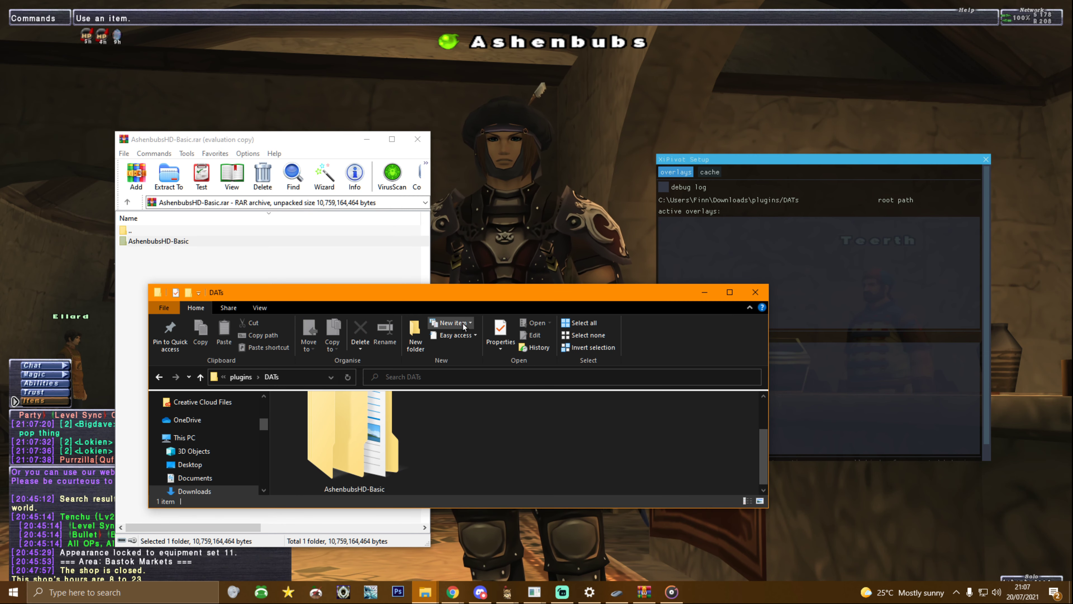
left_click_drag(486, 292, 486, 216)
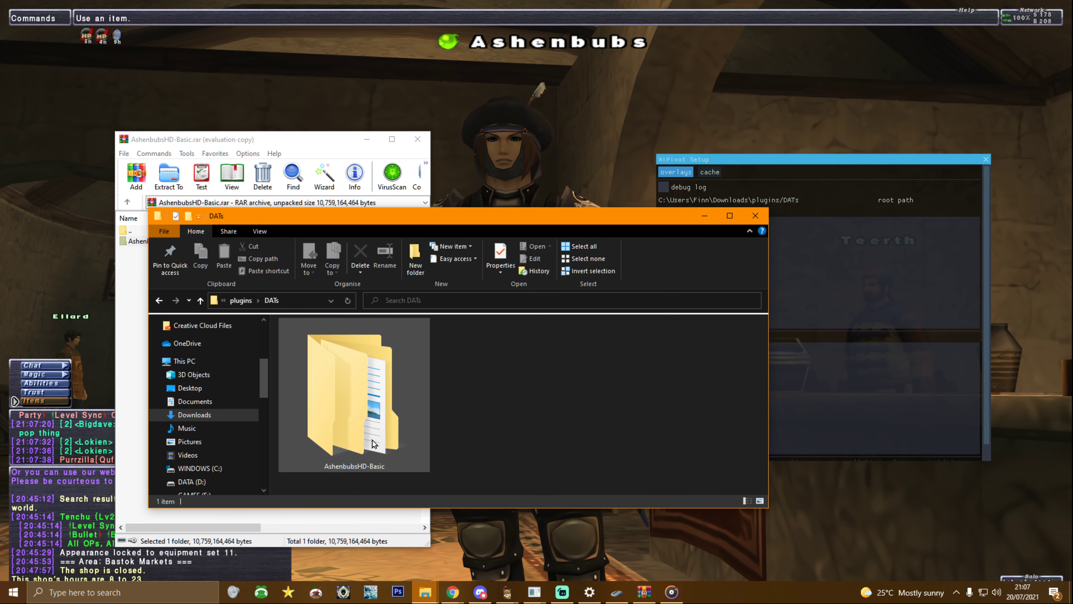
left_click(704, 219)
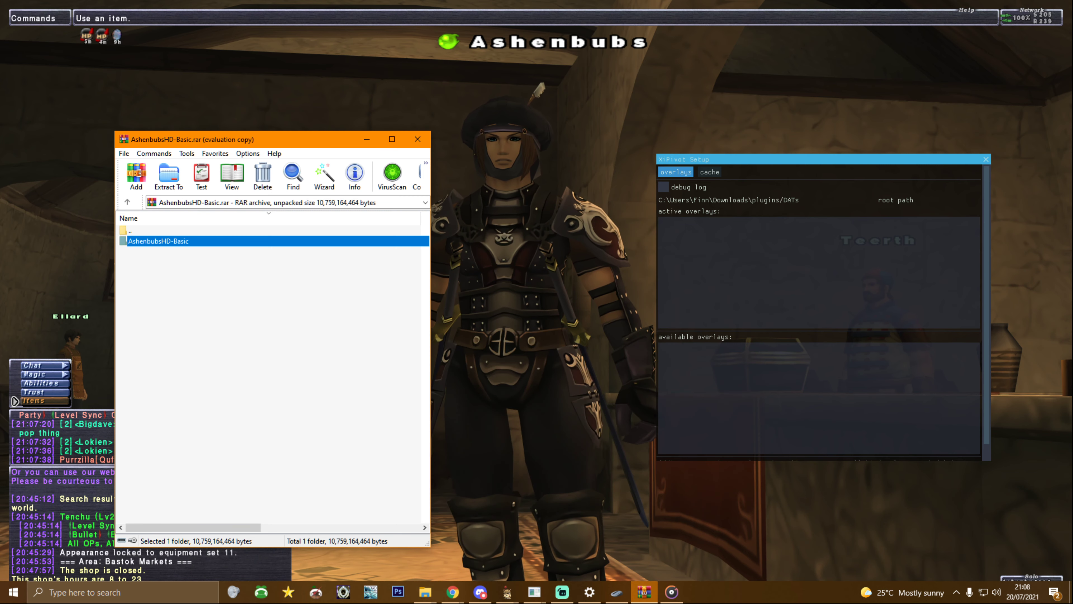
left_click(703, 219)
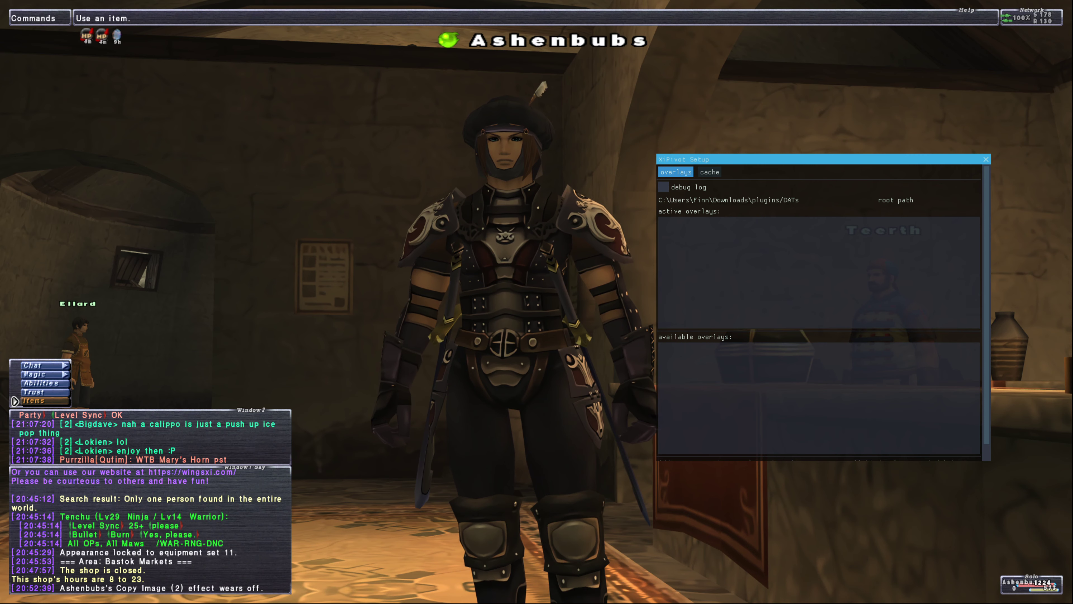
Reload the XIPivot plugin in the game with /unload xipivot followed by /load xipivot
type("/unload l")
type("pivot")
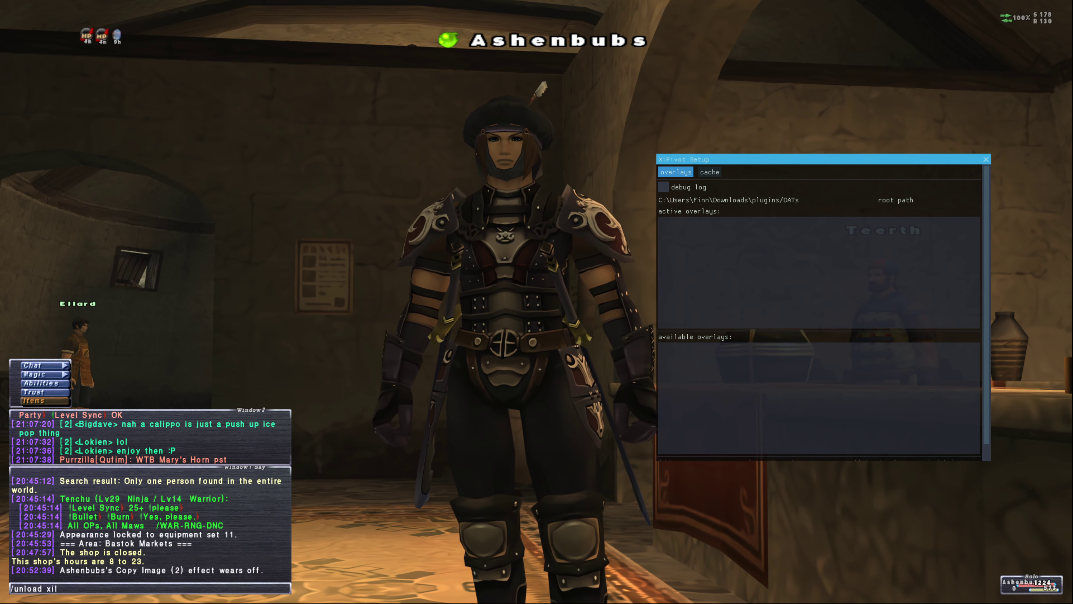
key("Return")
type("/load xipivot")
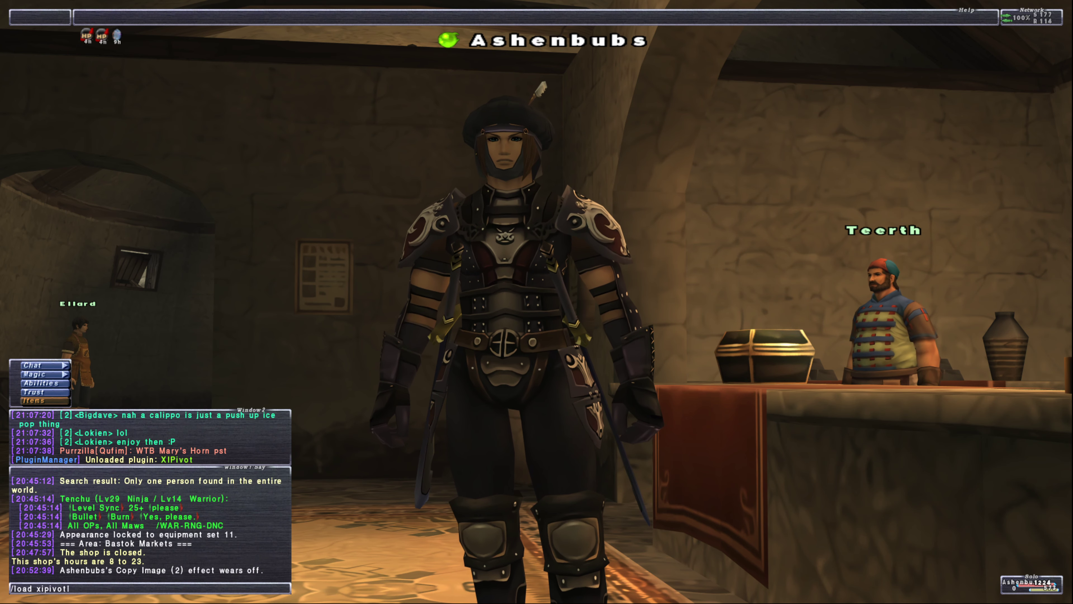
key("Return")
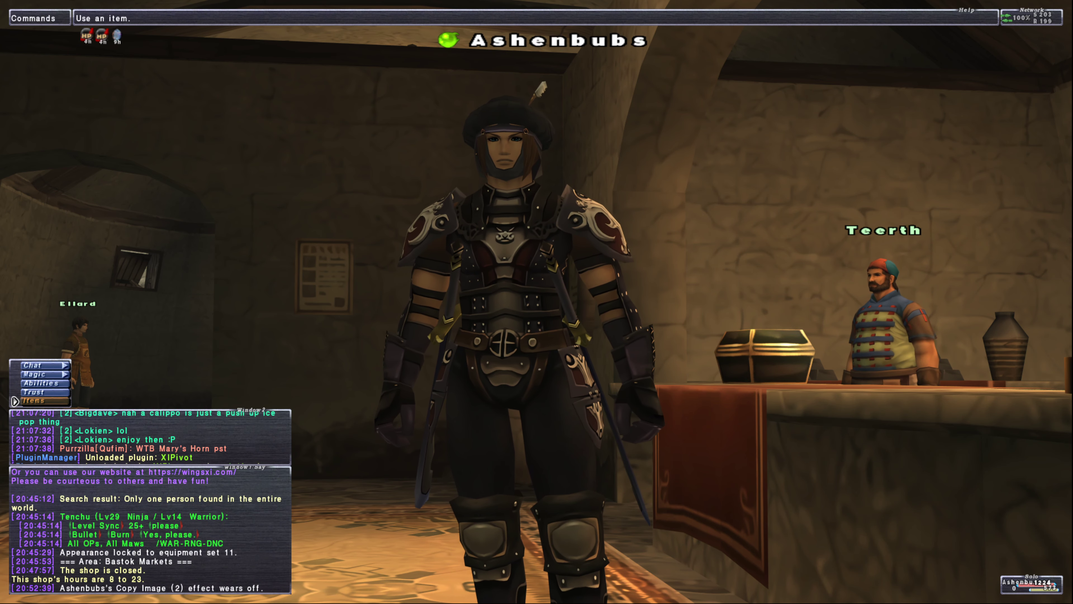
Open the XIPivot setup window with /pivot and add AshenbubsHD-Basic to the active overlays
type("/plvo")
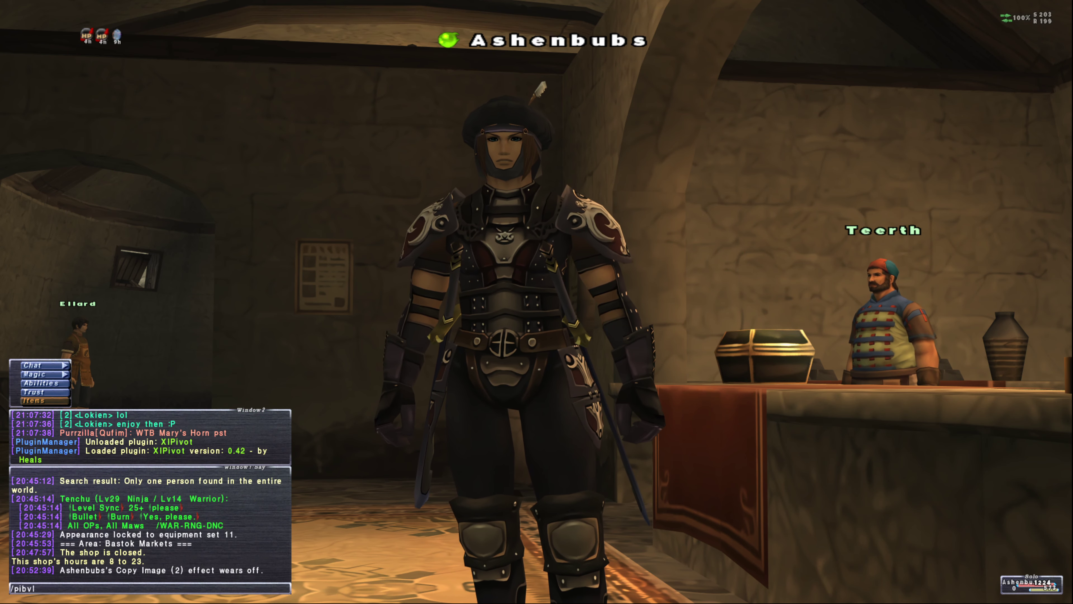
type("t")
key("Return")
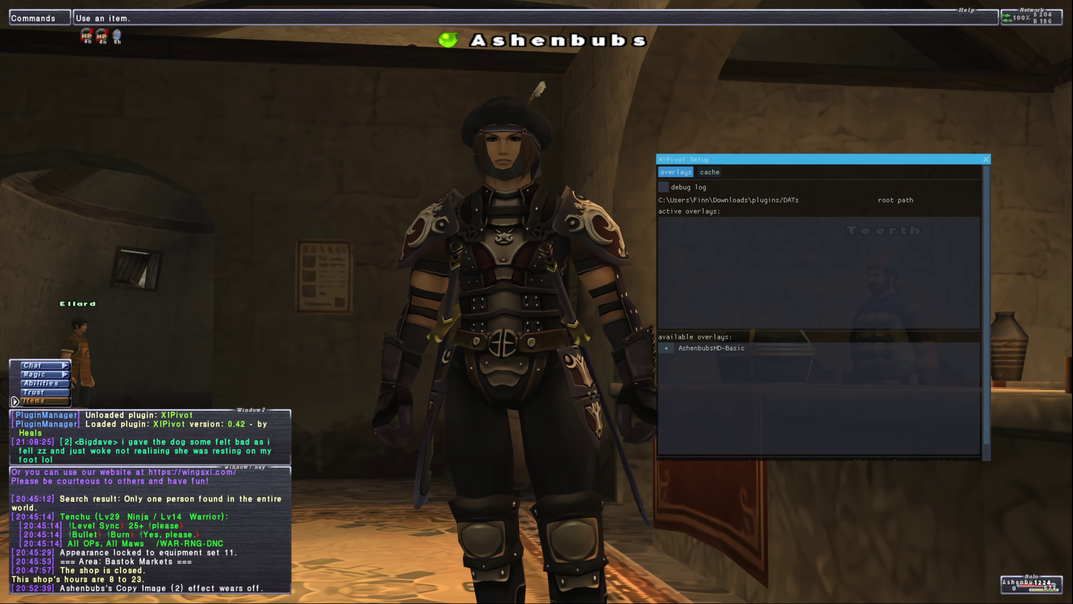
key("Right")
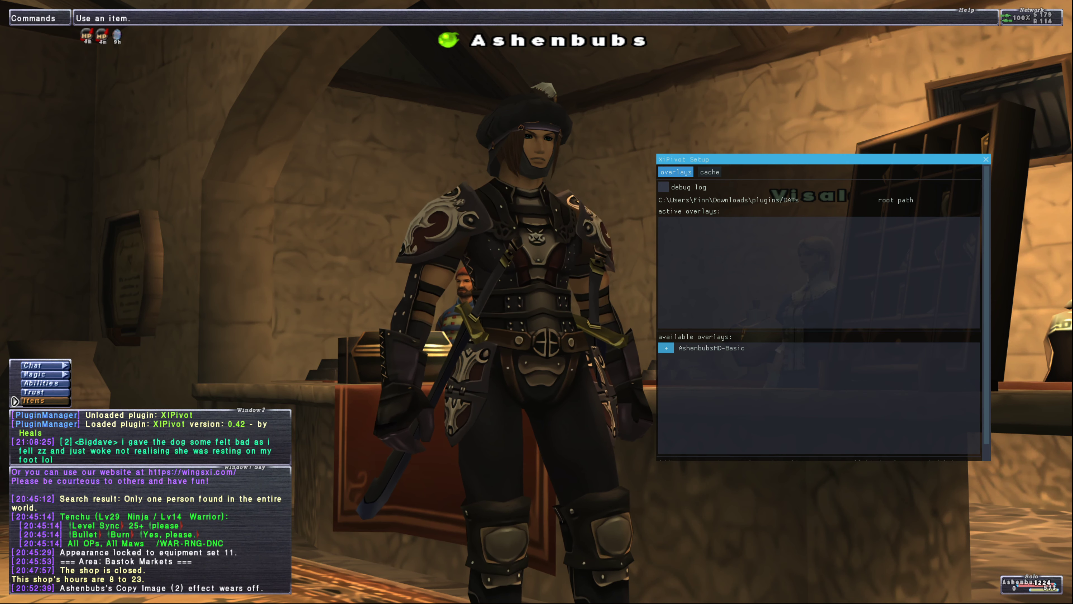
left_click(666, 347)
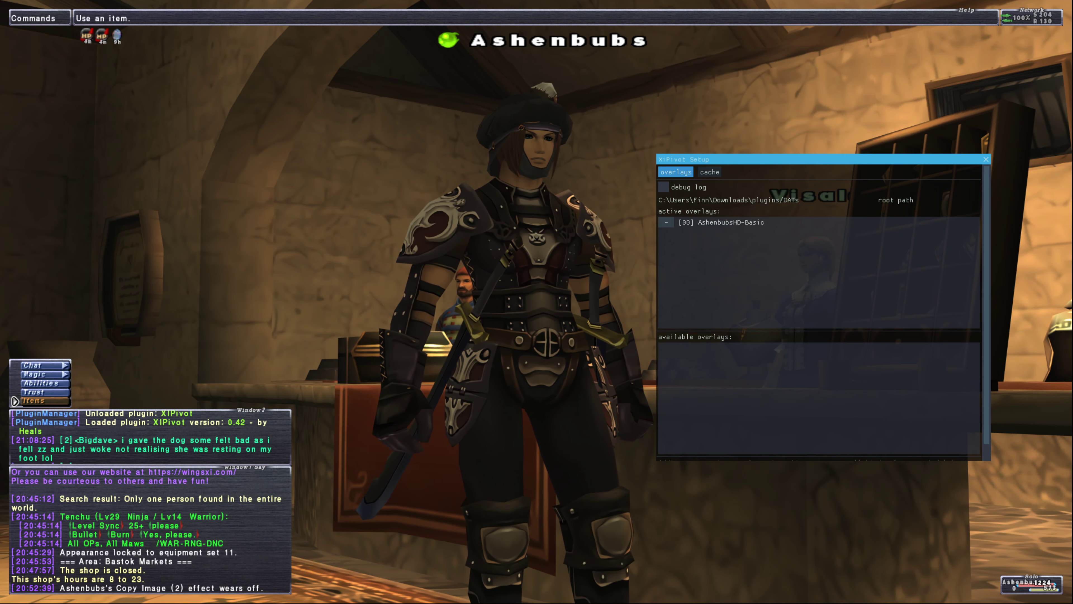
key("Left")
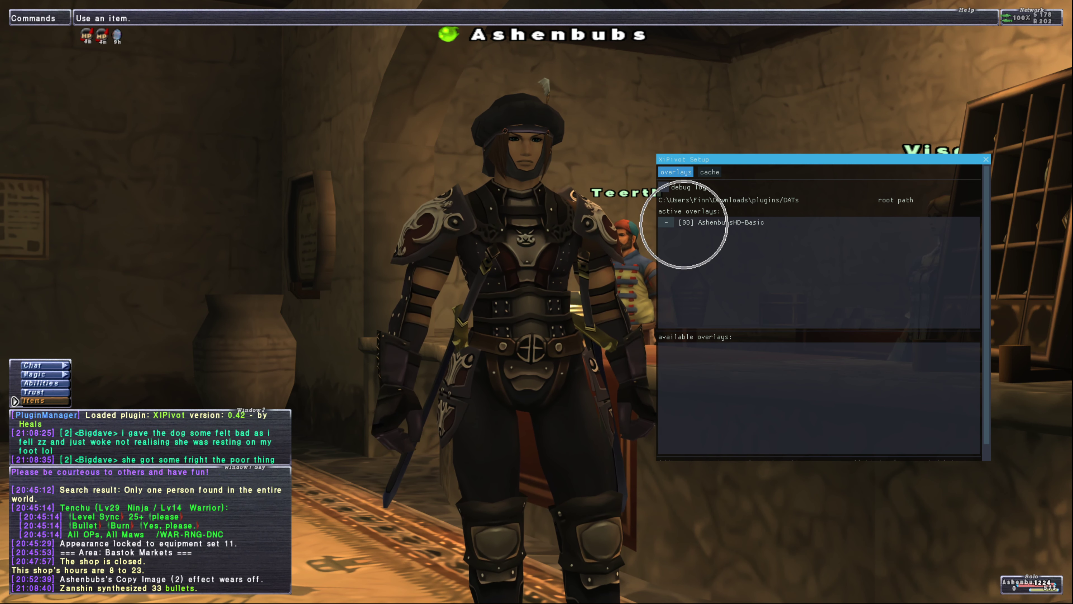
Remove AshenbubsHD-Basic from the active overlays and add it back, doing this twice
left_click(666, 222)
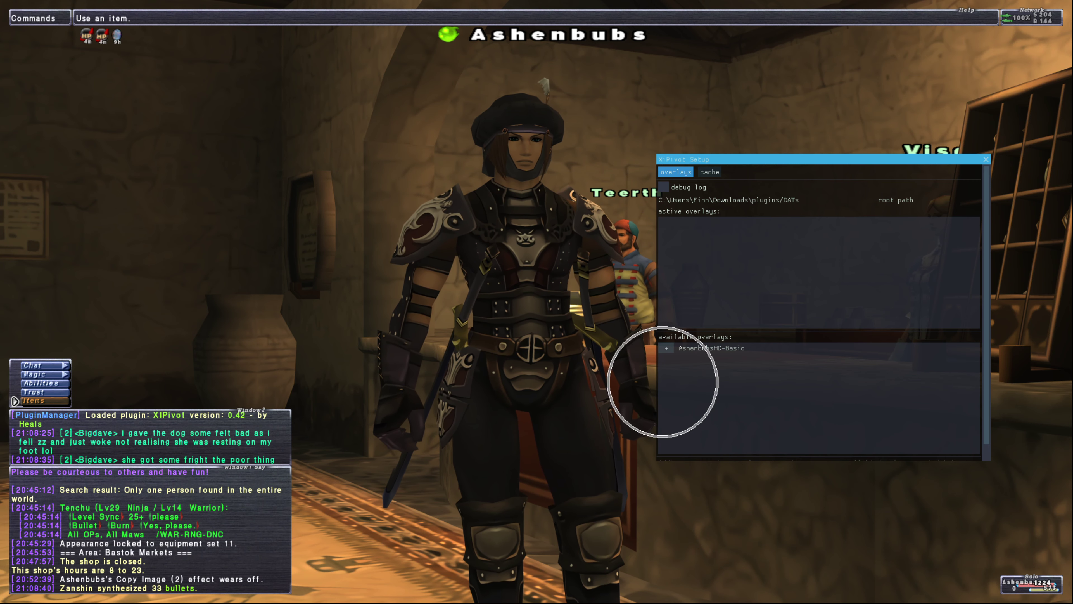
left_click(666, 348)
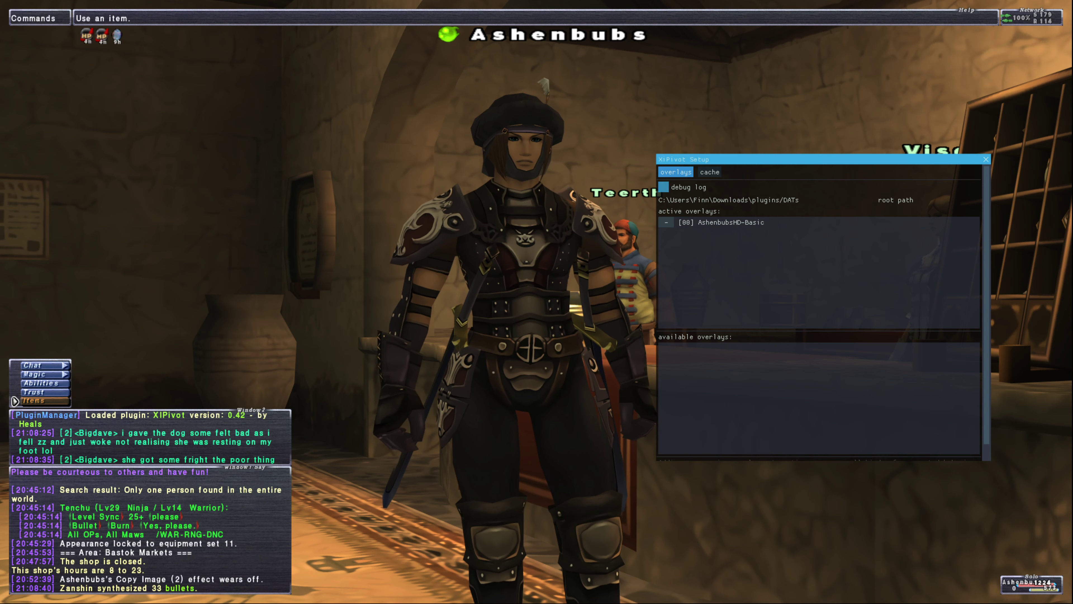
left_click(666, 222)
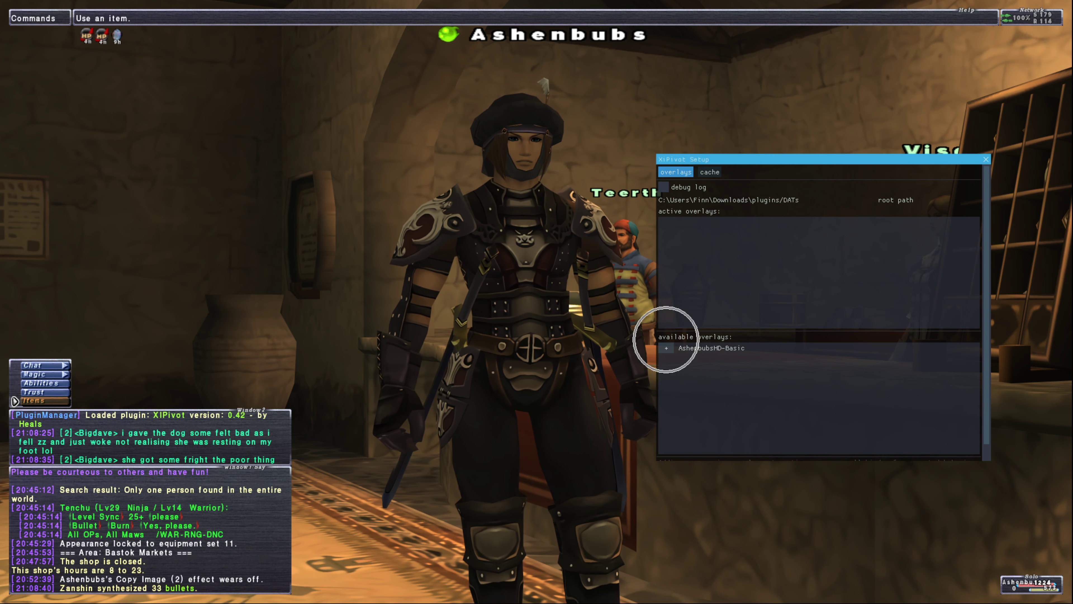
left_click(666, 347)
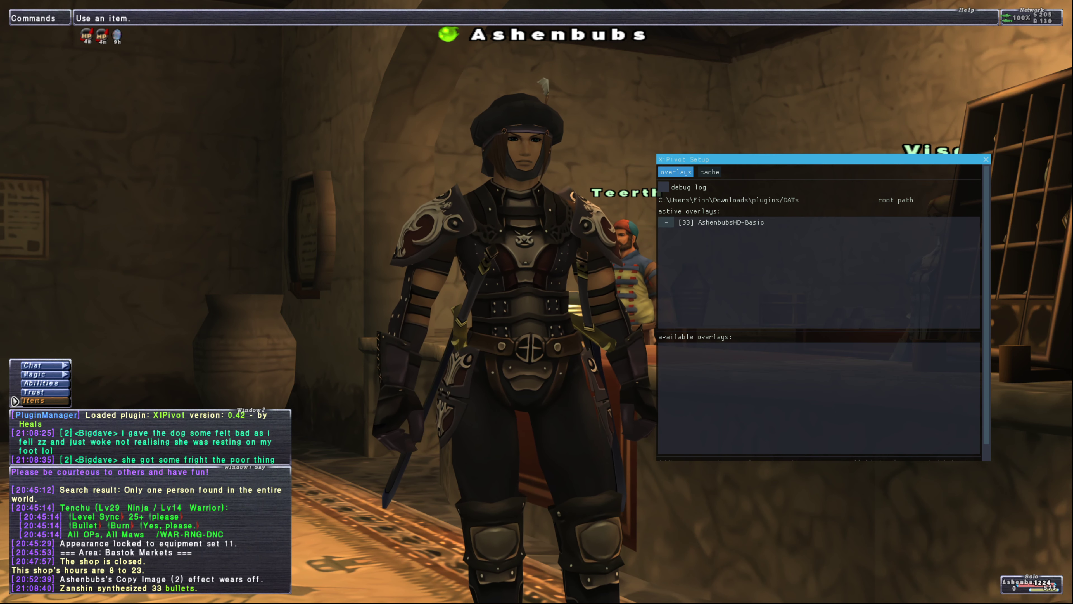
key("Up")
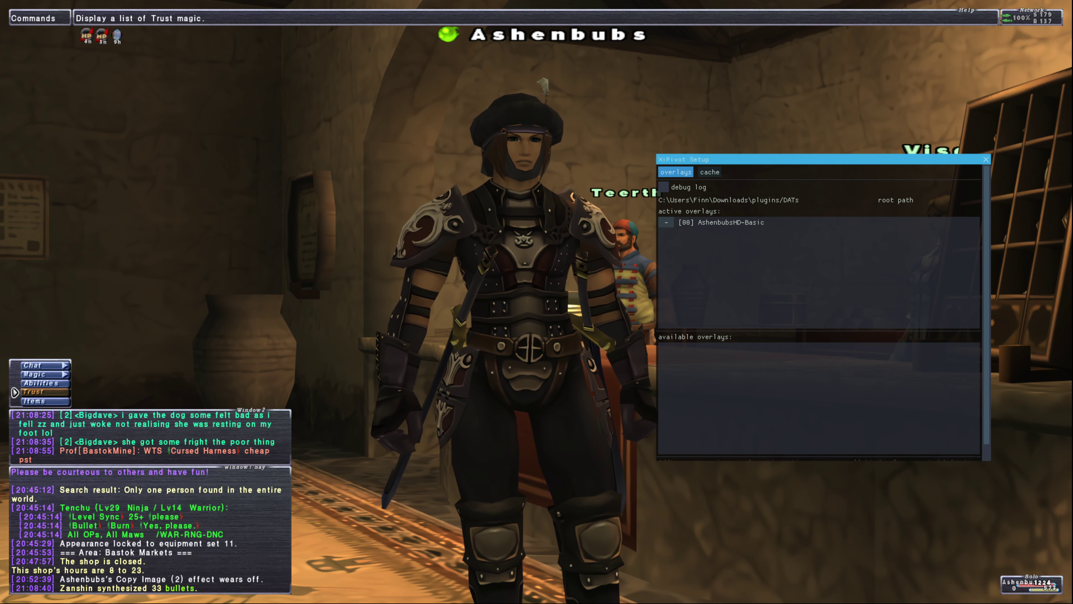
Switch to File Explorer and copy AshenbubsHD-Basic.rar from the ROM Games (G:) drive into the DATs folder
key("alt+Tab")
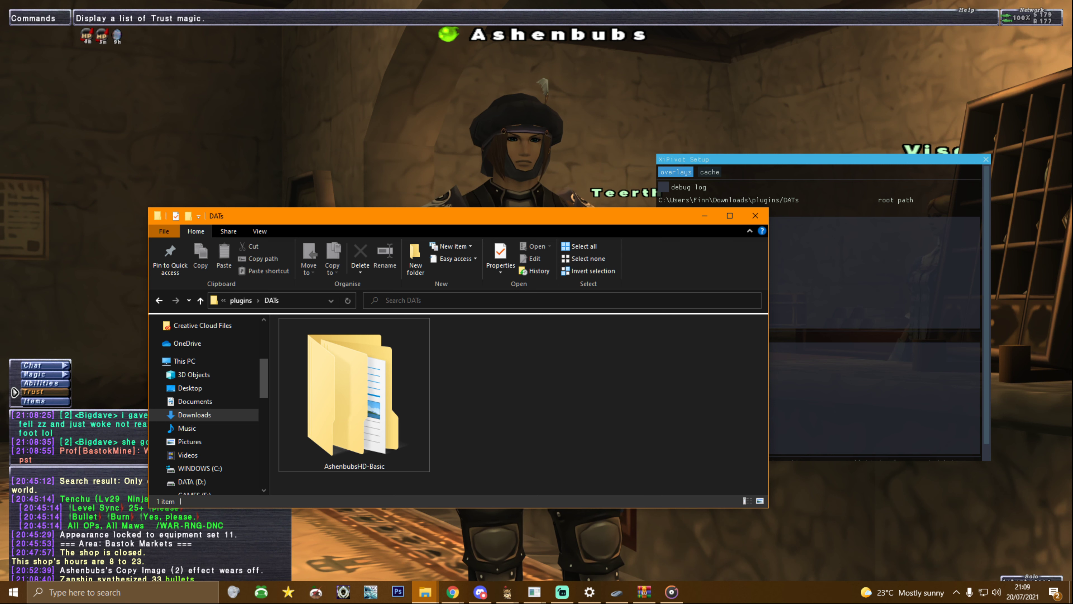
key("alt+Tab")
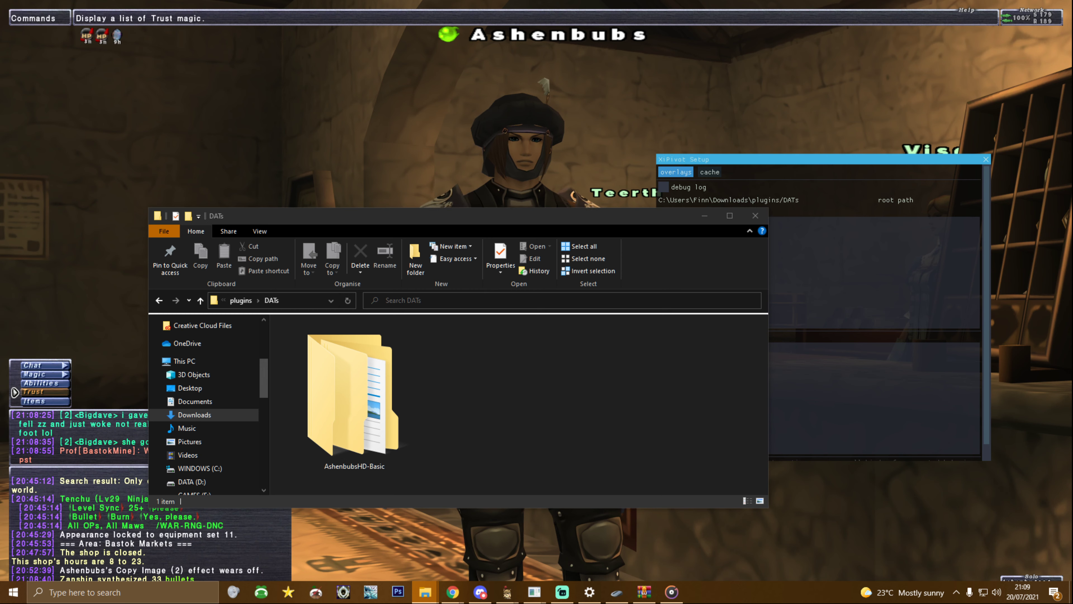
key("ctrl+c")
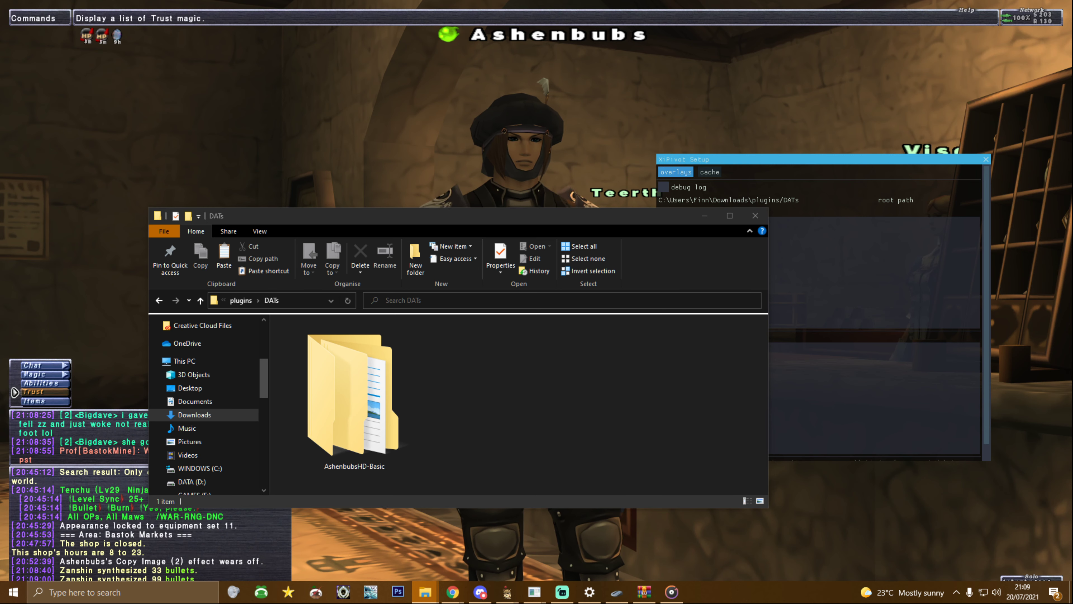
left_click(562, 592)
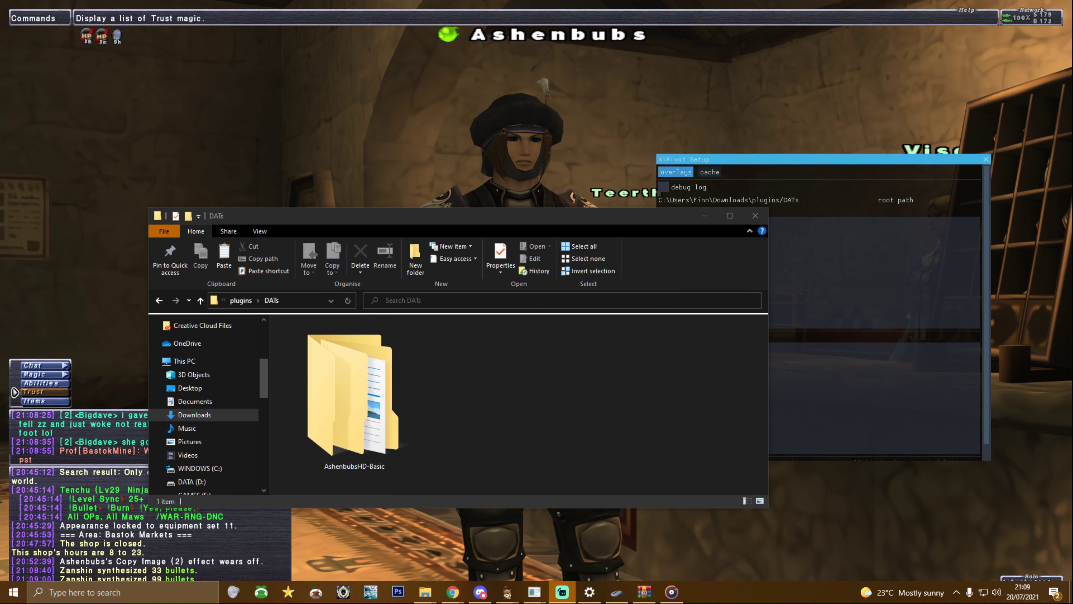
left_click(536, 409)
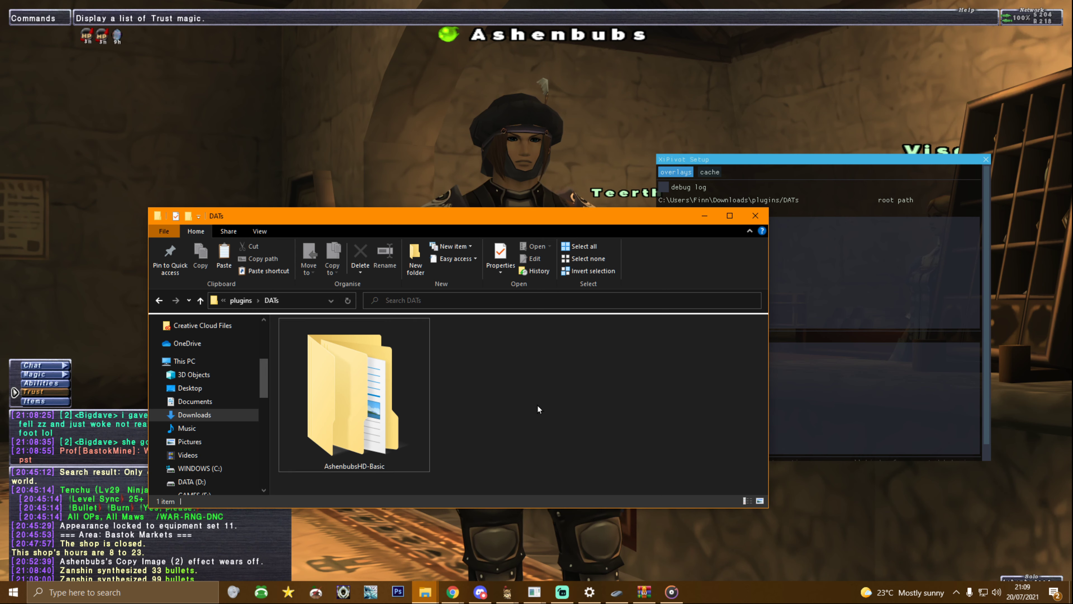
key("ctrl+v")
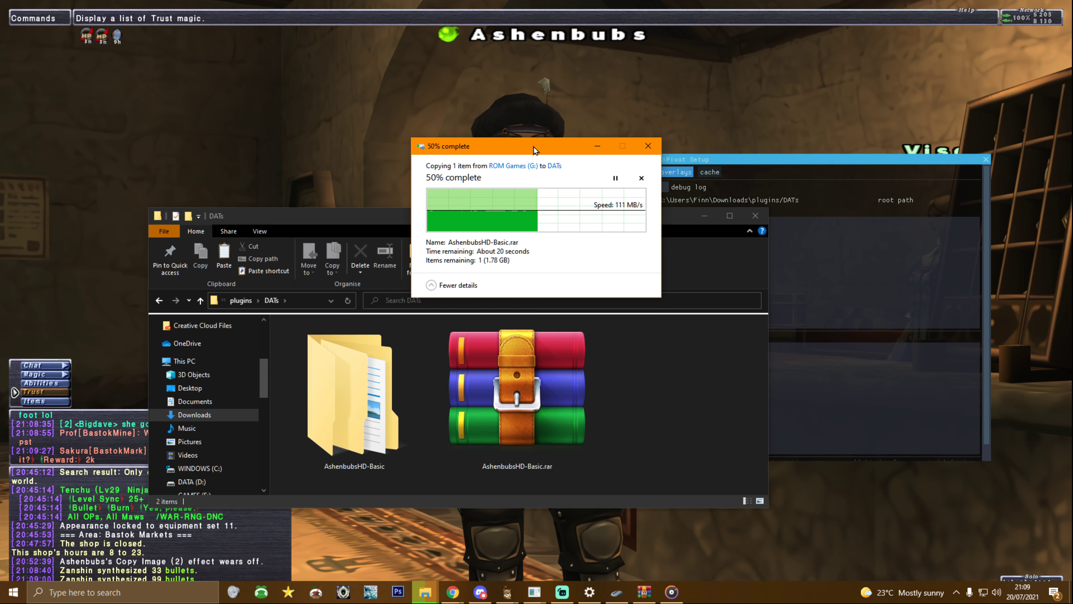
left_click_drag(534, 146, 512, 44)
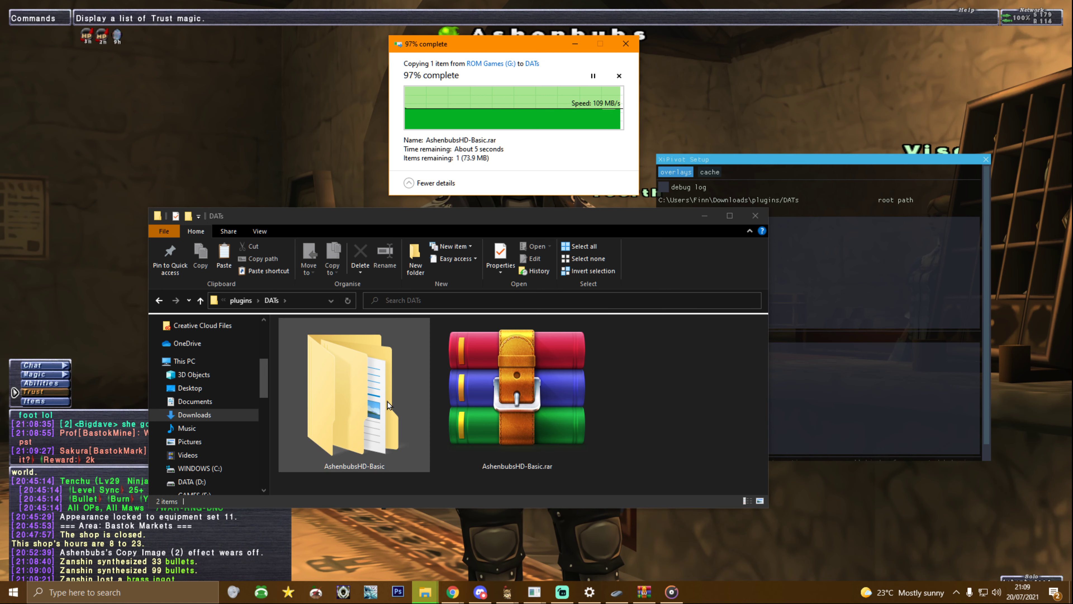
Create a new folder named Bubs inside the DATs folder
right_click(650, 408)
mouse_move(602, 547)
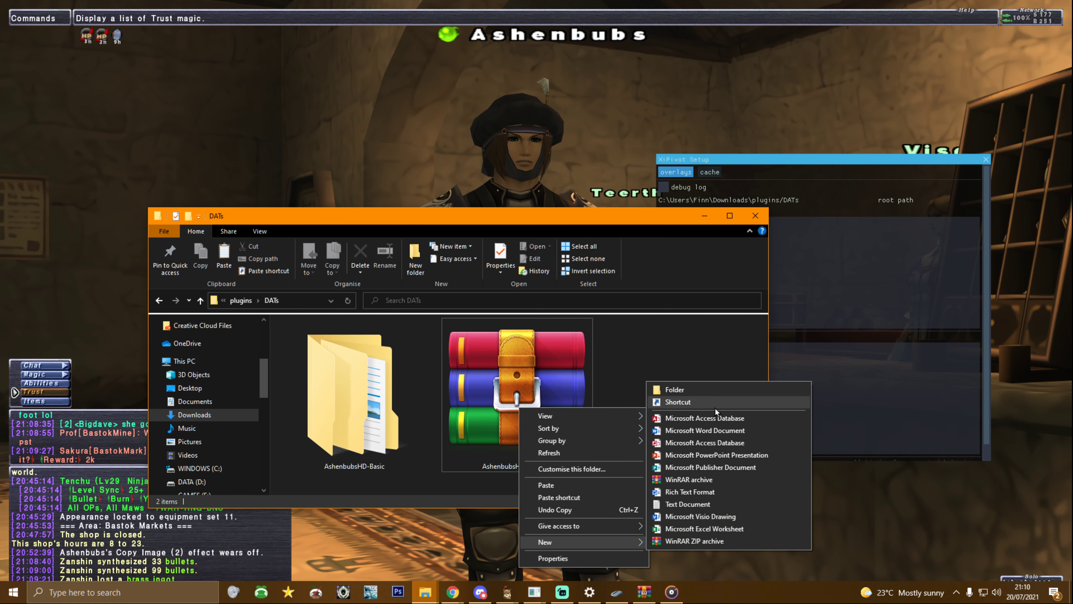
left_click(716, 390)
type("Bubs")
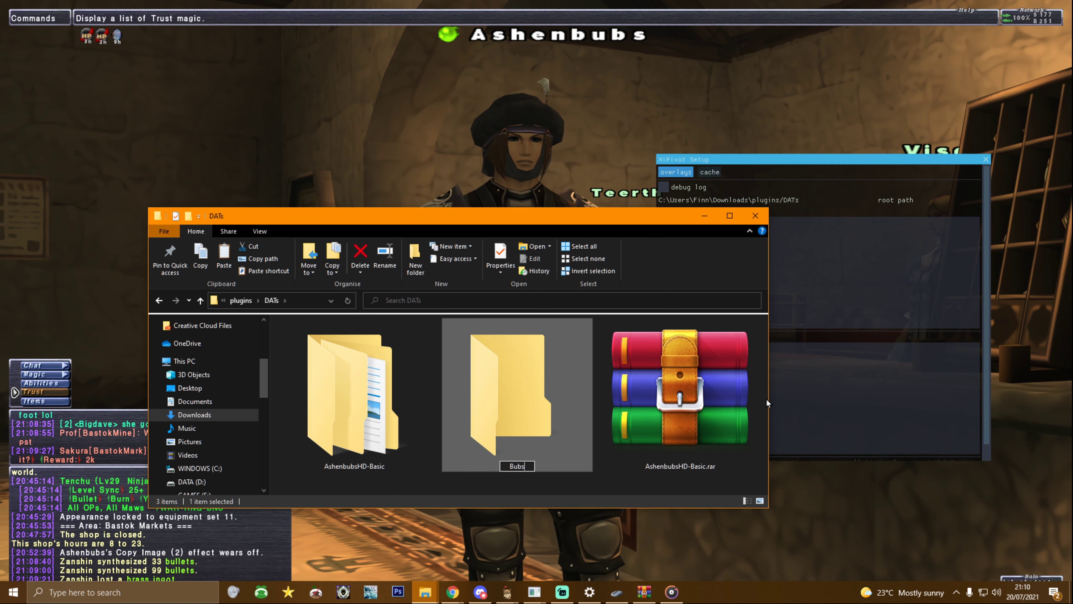
key("Return")
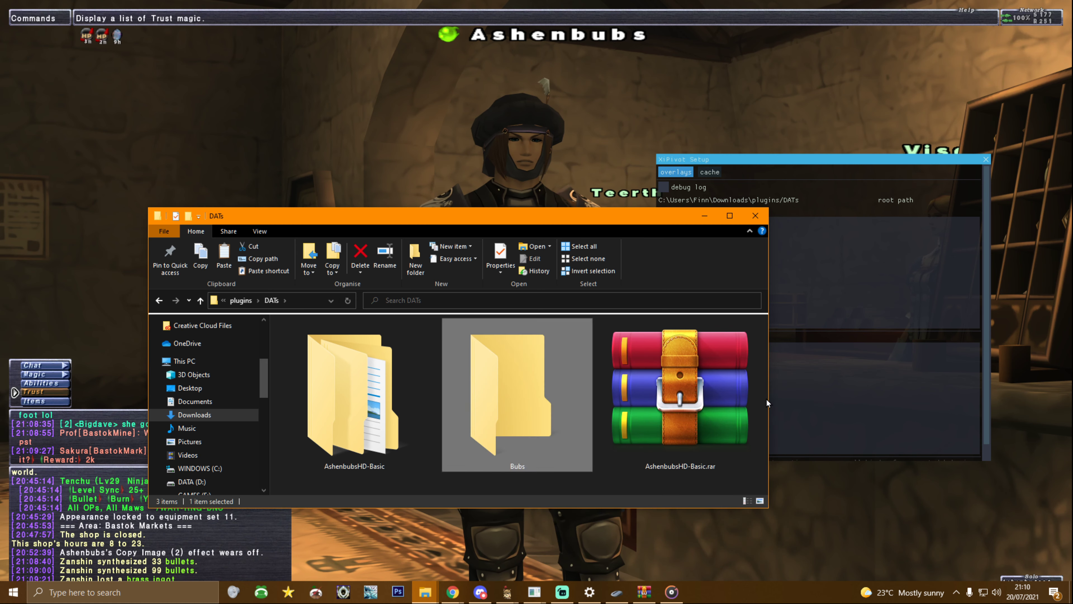
Copy the extracted AshenbubsHD-Basic folder into the Bubs folder, then go back to the DATs folder
left_click(356, 412)
double_click(500, 392)
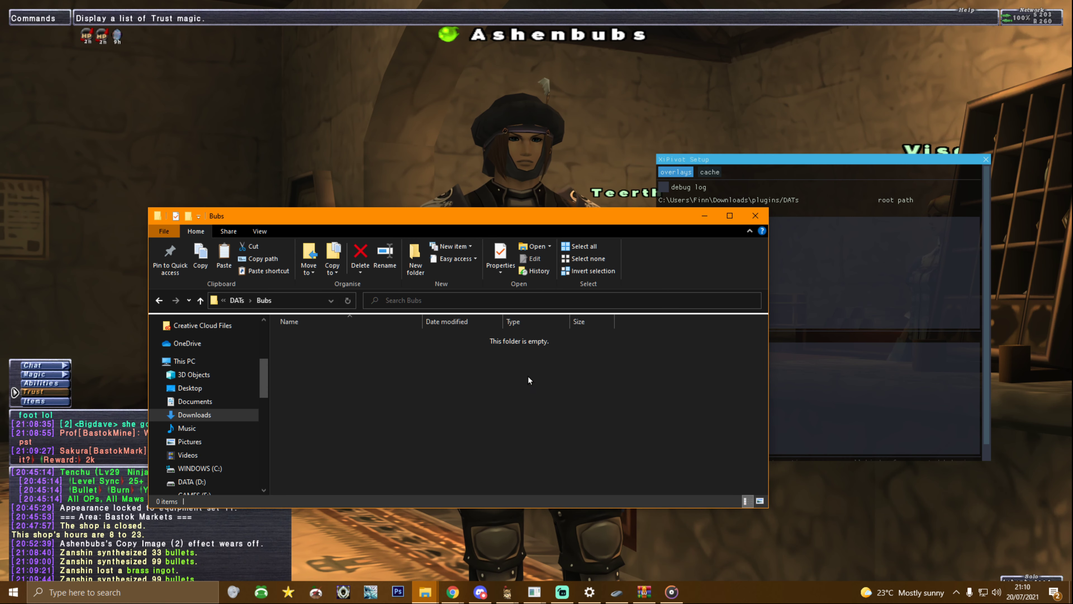
key("ctrl+v")
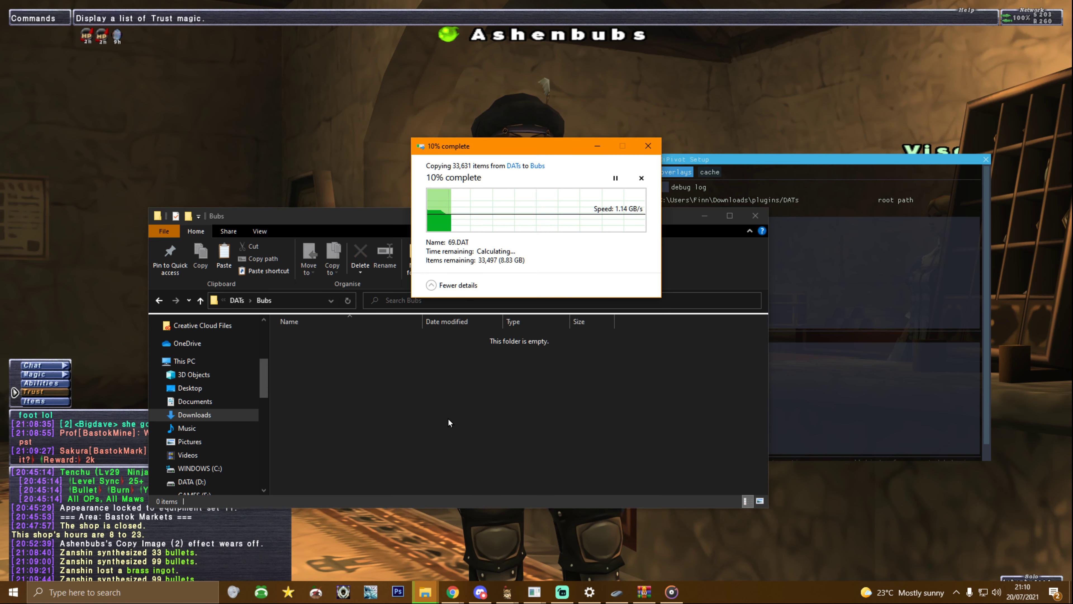
left_click(466, 424)
key("alt+Left")
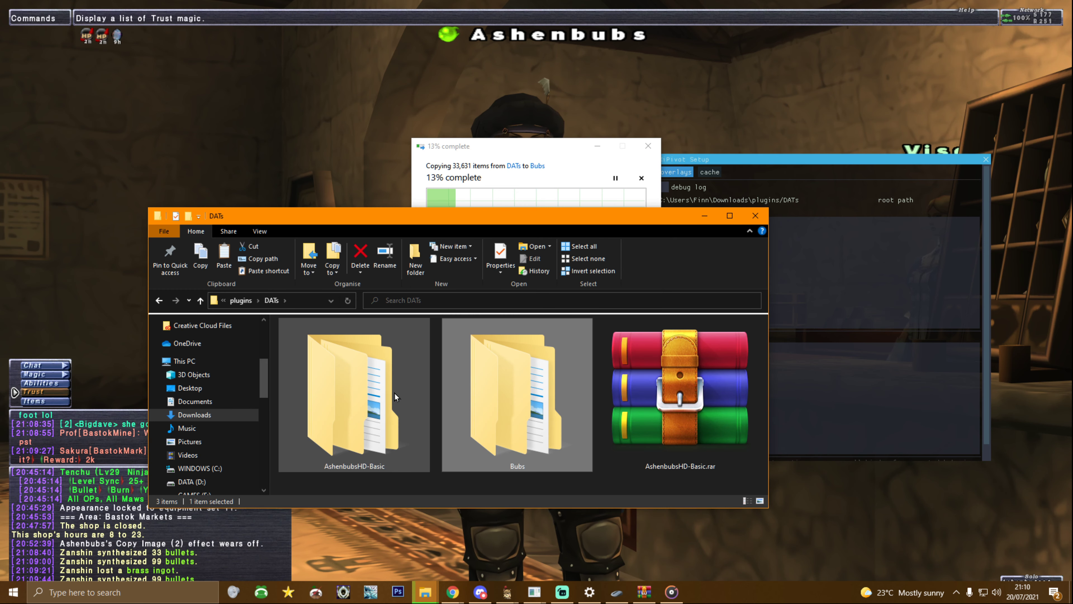
Compare the nested folder structure inside Bubs with the original AshenbubsHD-Basic folder, then check the copy progress
double_click(536, 394)
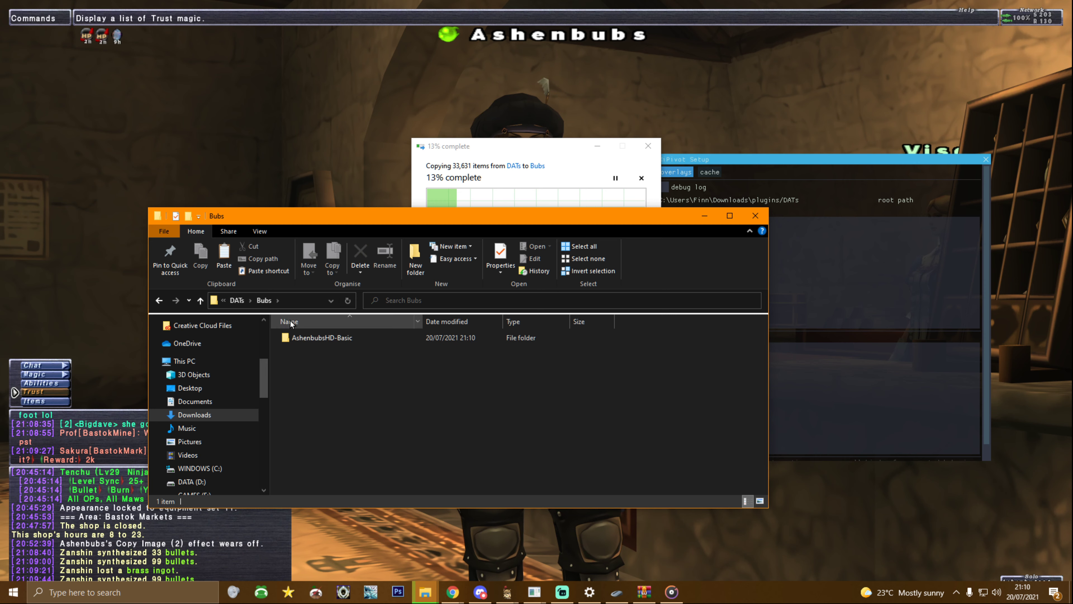
double_click(319, 337)
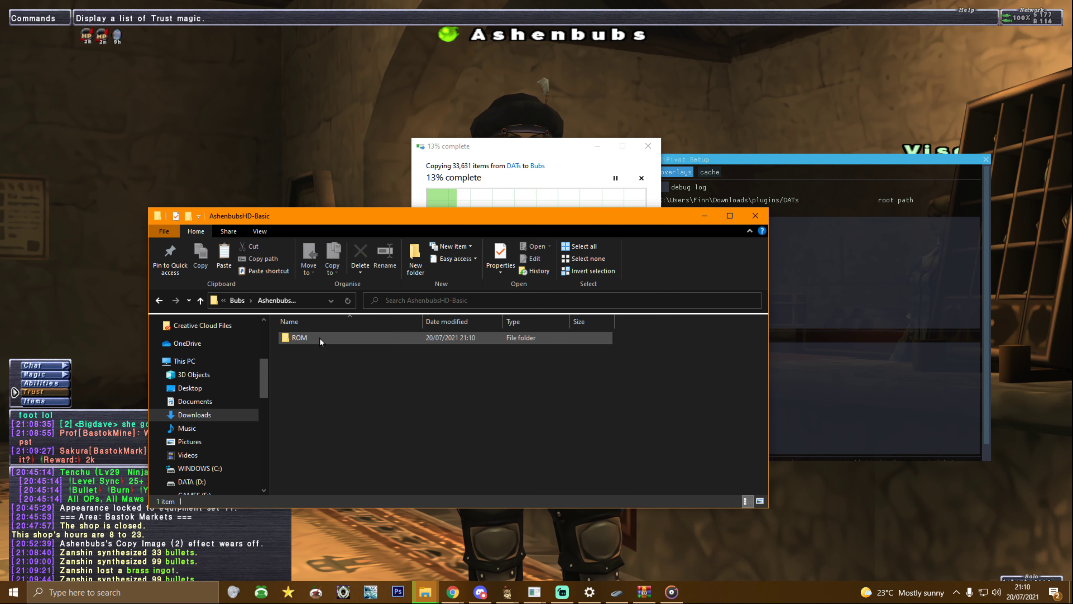
left_click(237, 300)
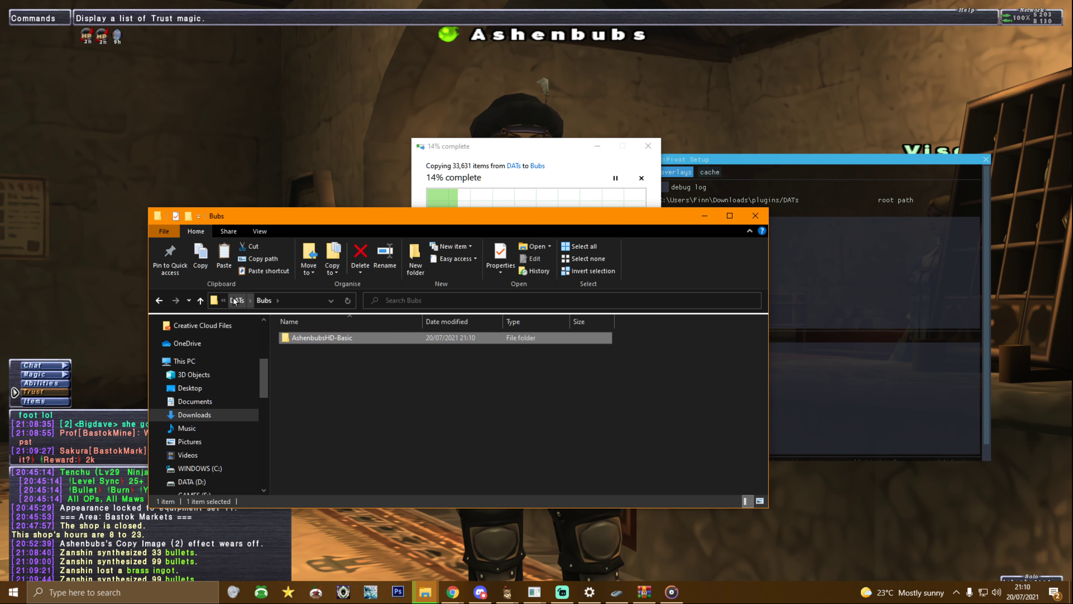
left_click(241, 300)
left_click(331, 457)
double_click(337, 396)
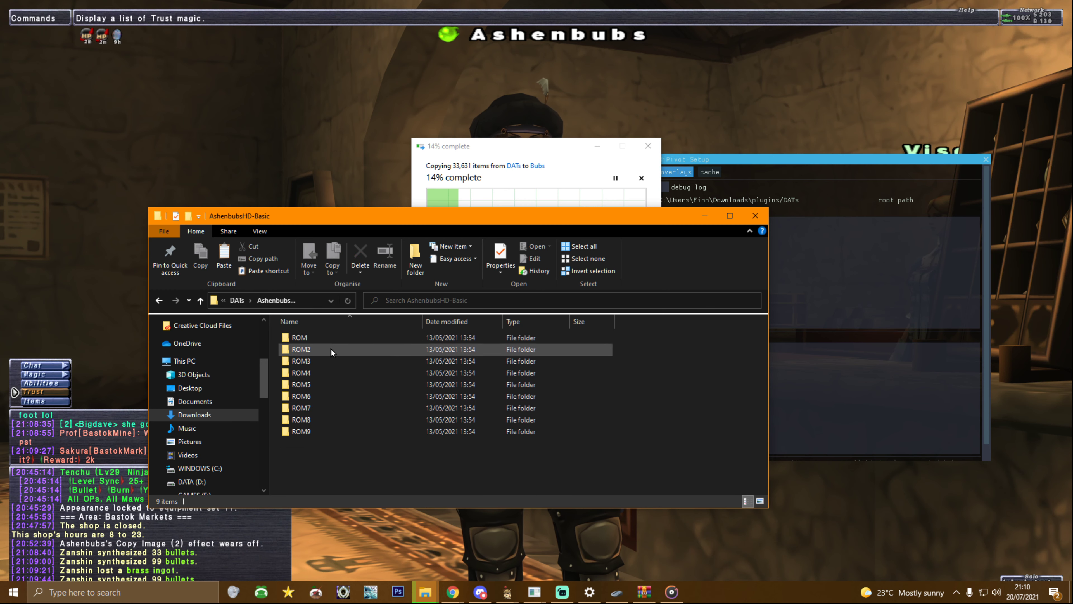
left_click(235, 300)
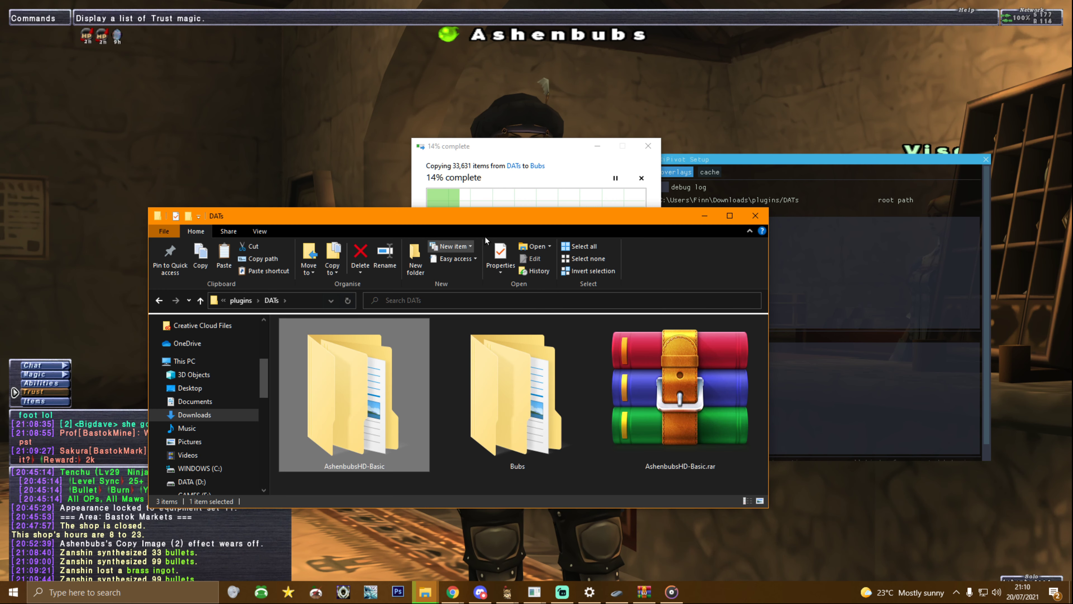
left_click(534, 150)
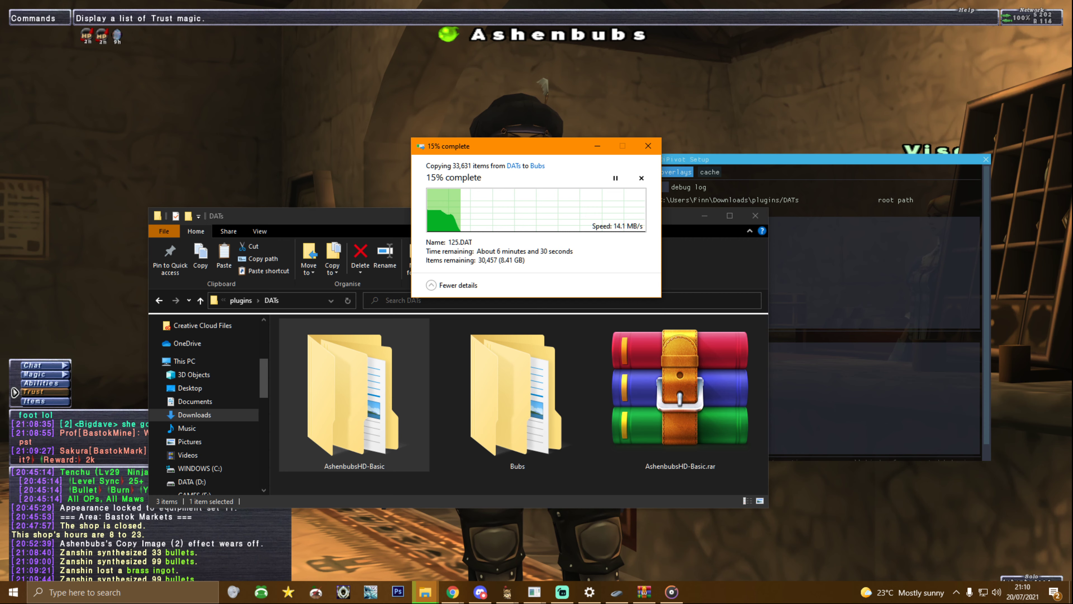
Switch back to the game and reload the plugin with /unload xipivot followed by /load xipivot
key("alt+Tab")
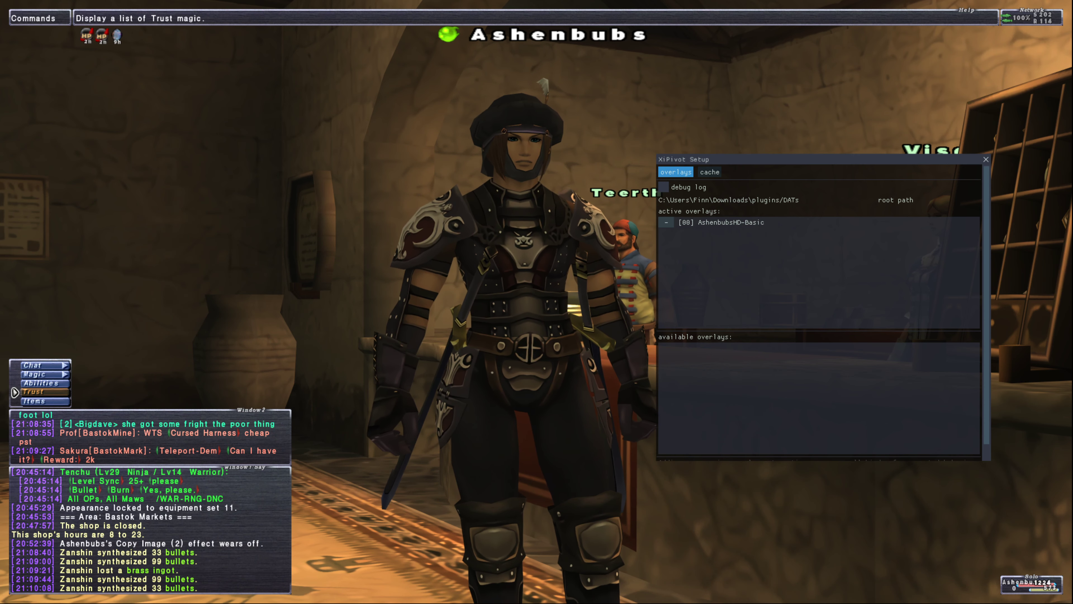
type("/unloa")
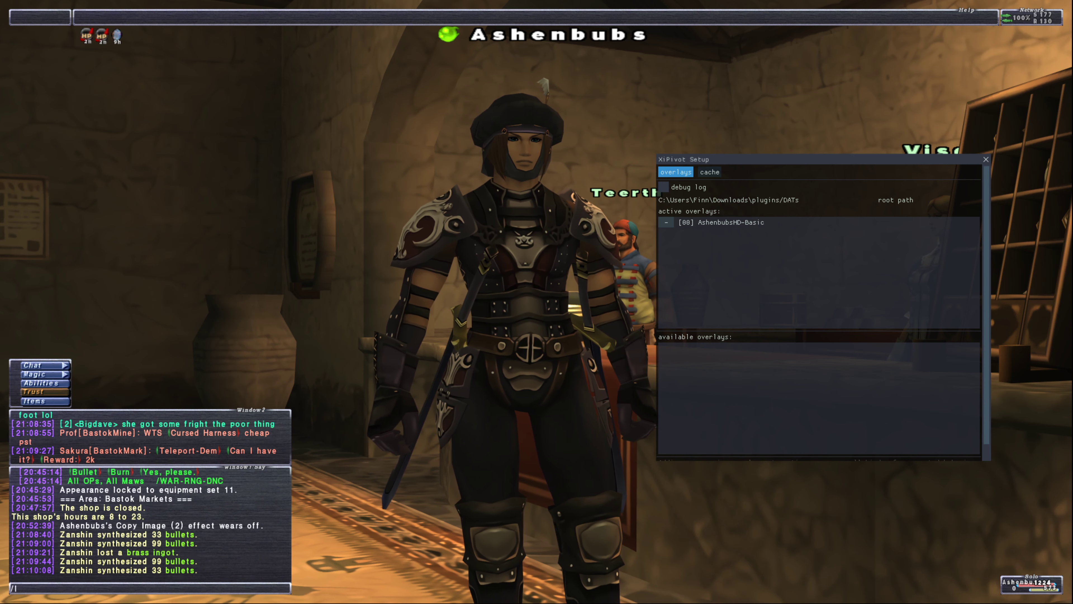
type("d xipivot")
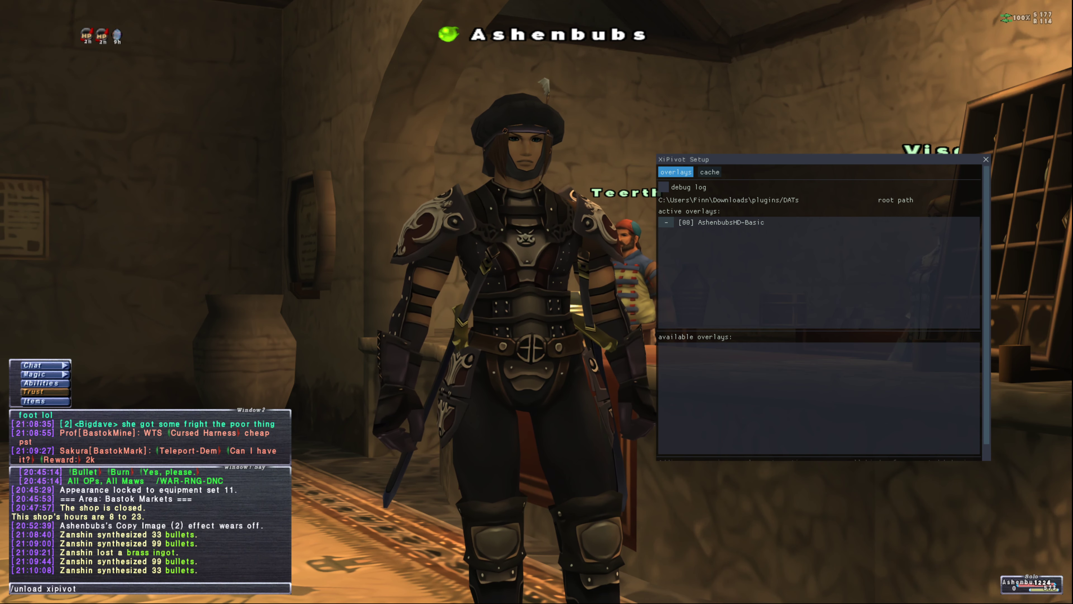
key("Return")
type("/loal")
key("BackSpace")
type("d xipivotrl")
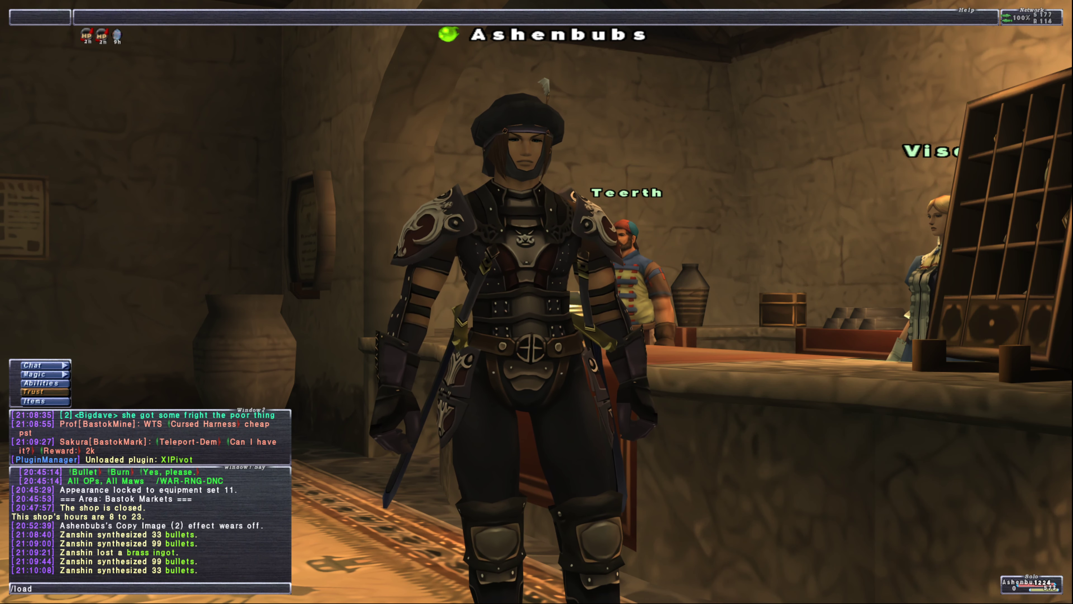
key("Return")
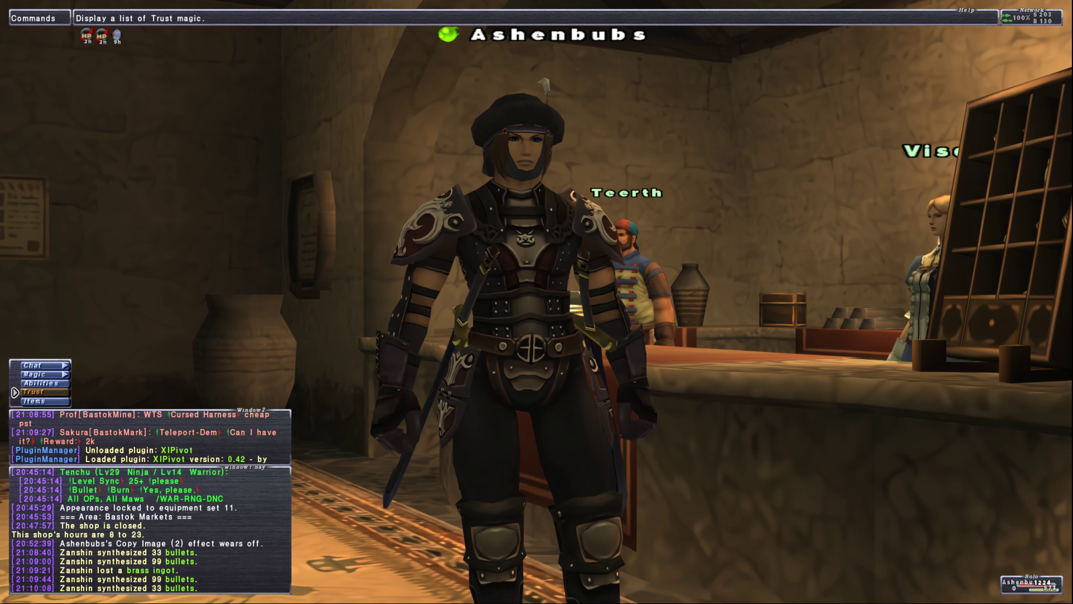
Reopen the XIPivot setup window with /pivot and examine the active and available overlay lists
type("/pivot")
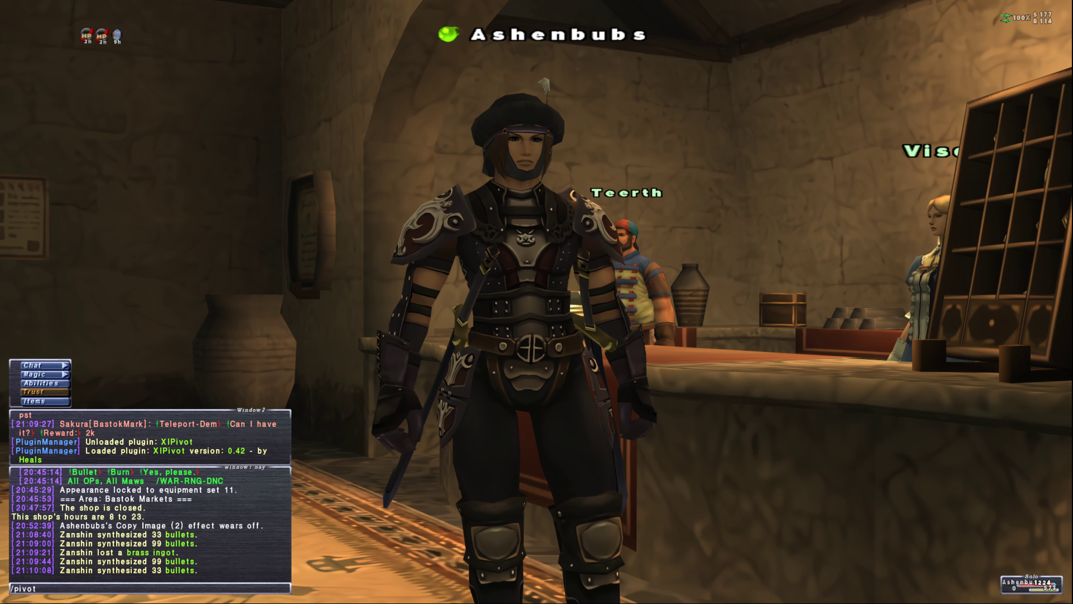
key("Return")
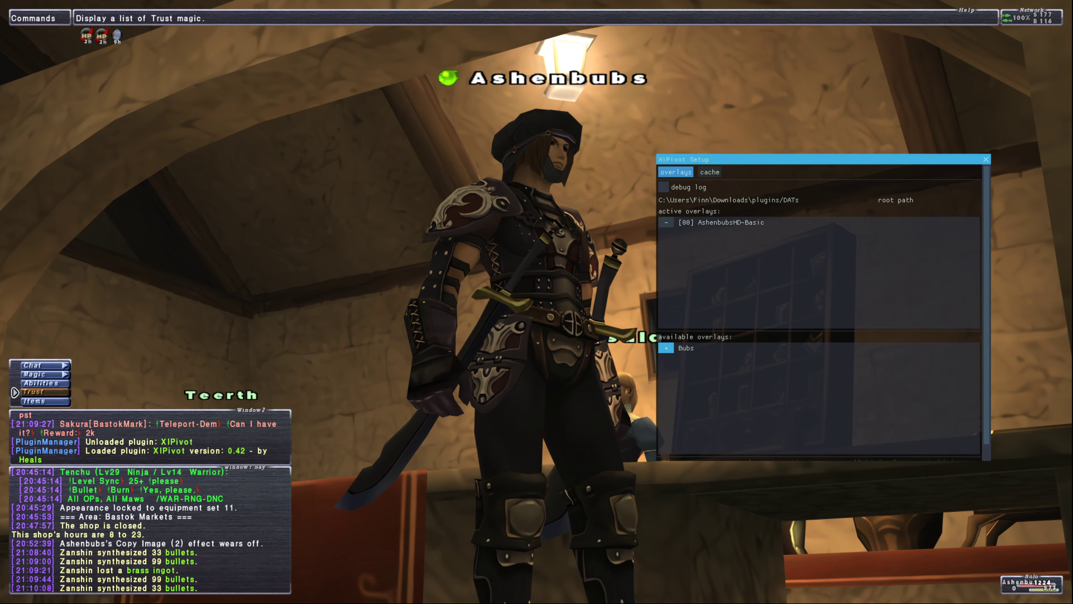
key("Left")
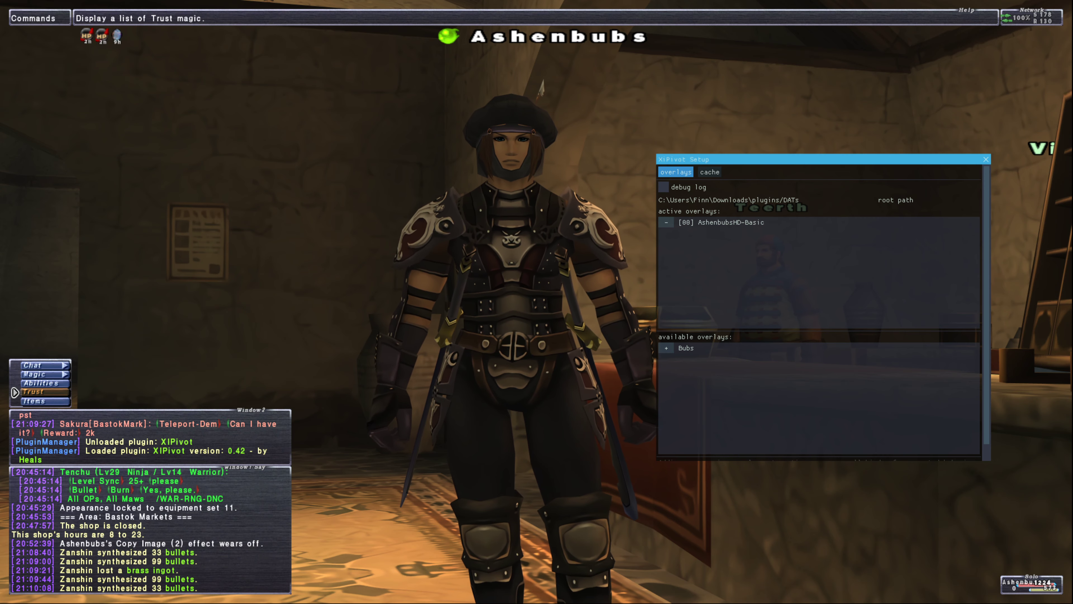
key("Left")
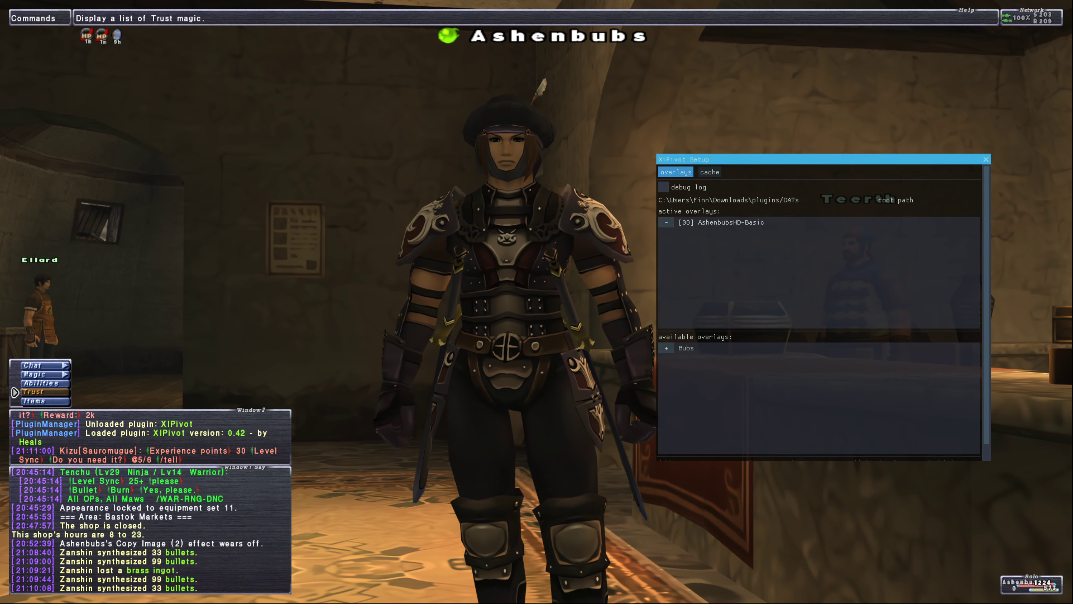
key("Left")
key("Up")
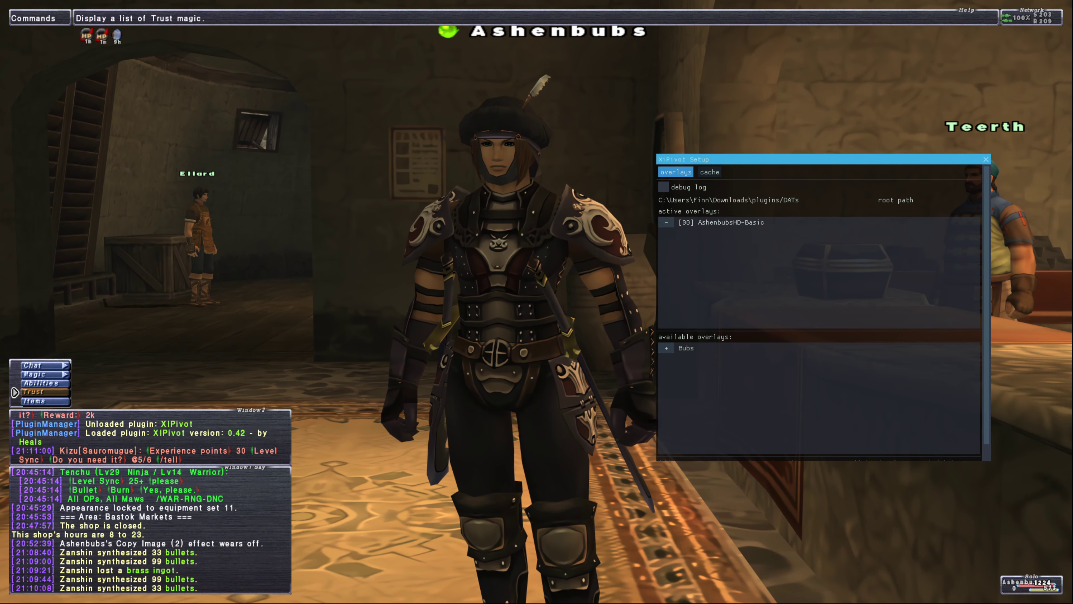